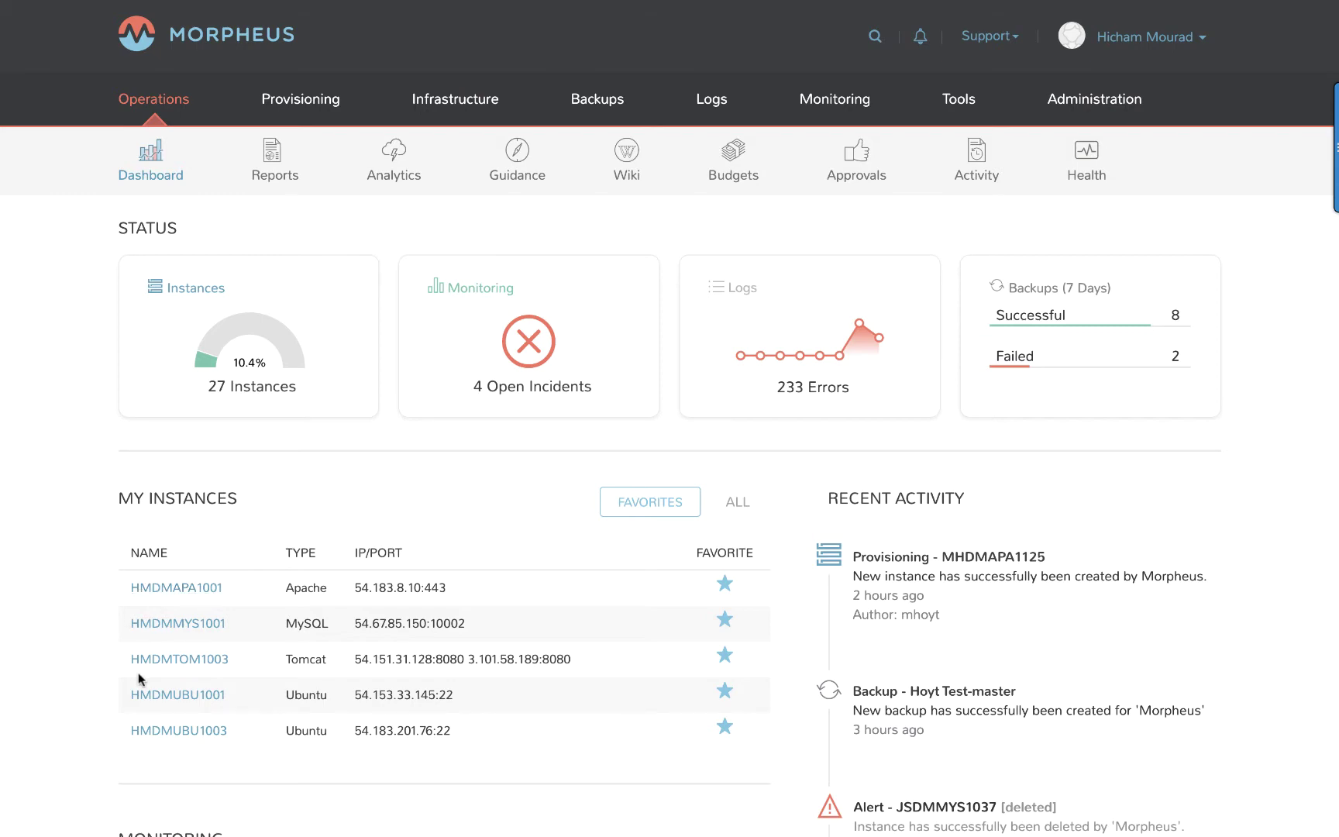
Review the operations dashboard's favorite instances, monitoring, logs, backups and recent activity sections.
{"action": "scroll", "coordinate": [71, 689], "scroll_direction": "down", "scroll_amount": 2}
{"action": "scroll", "coordinate": [71, 690], "scroll_direction": "down", "scroll_amount": 8}
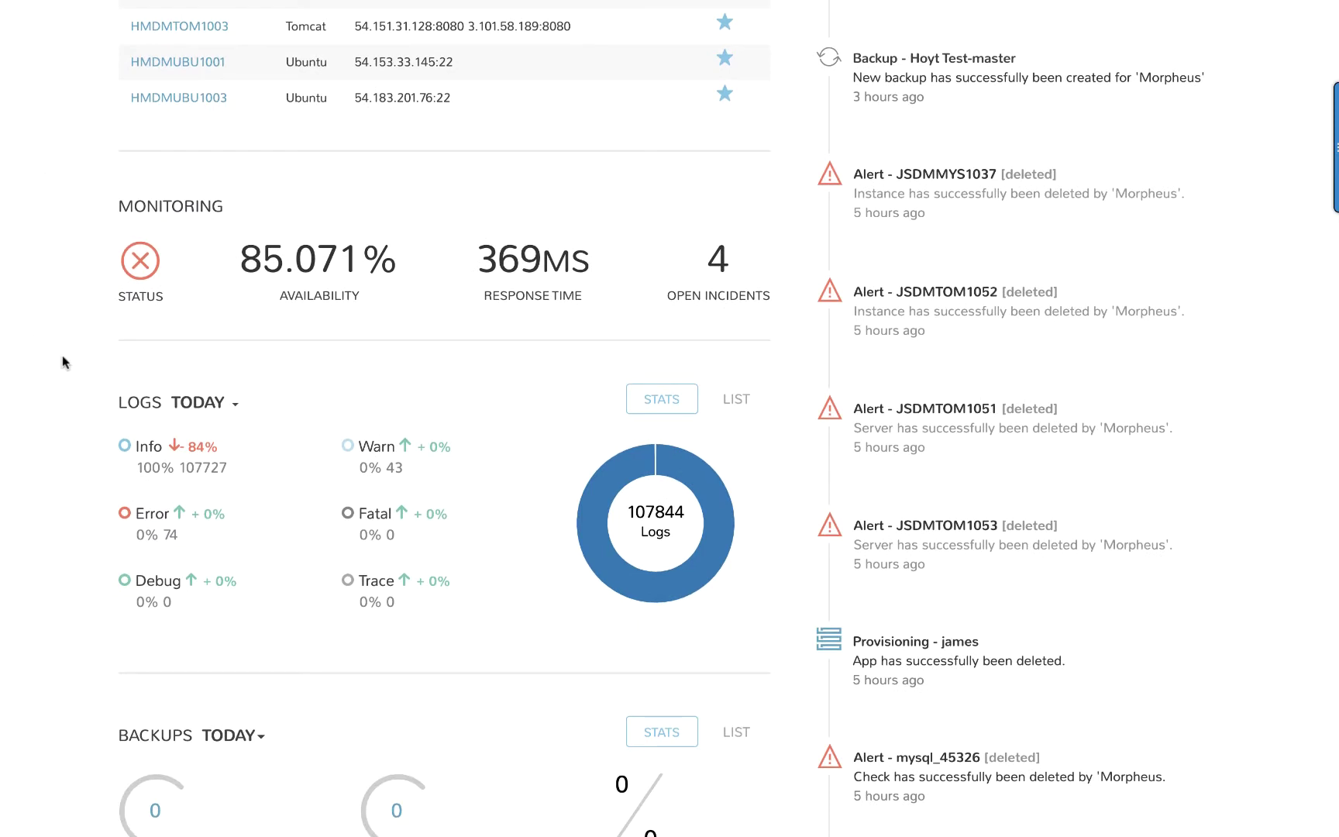
{"action": "scroll", "coordinate": [69, 506], "scroll_direction": "down", "scroll_amount": 1}
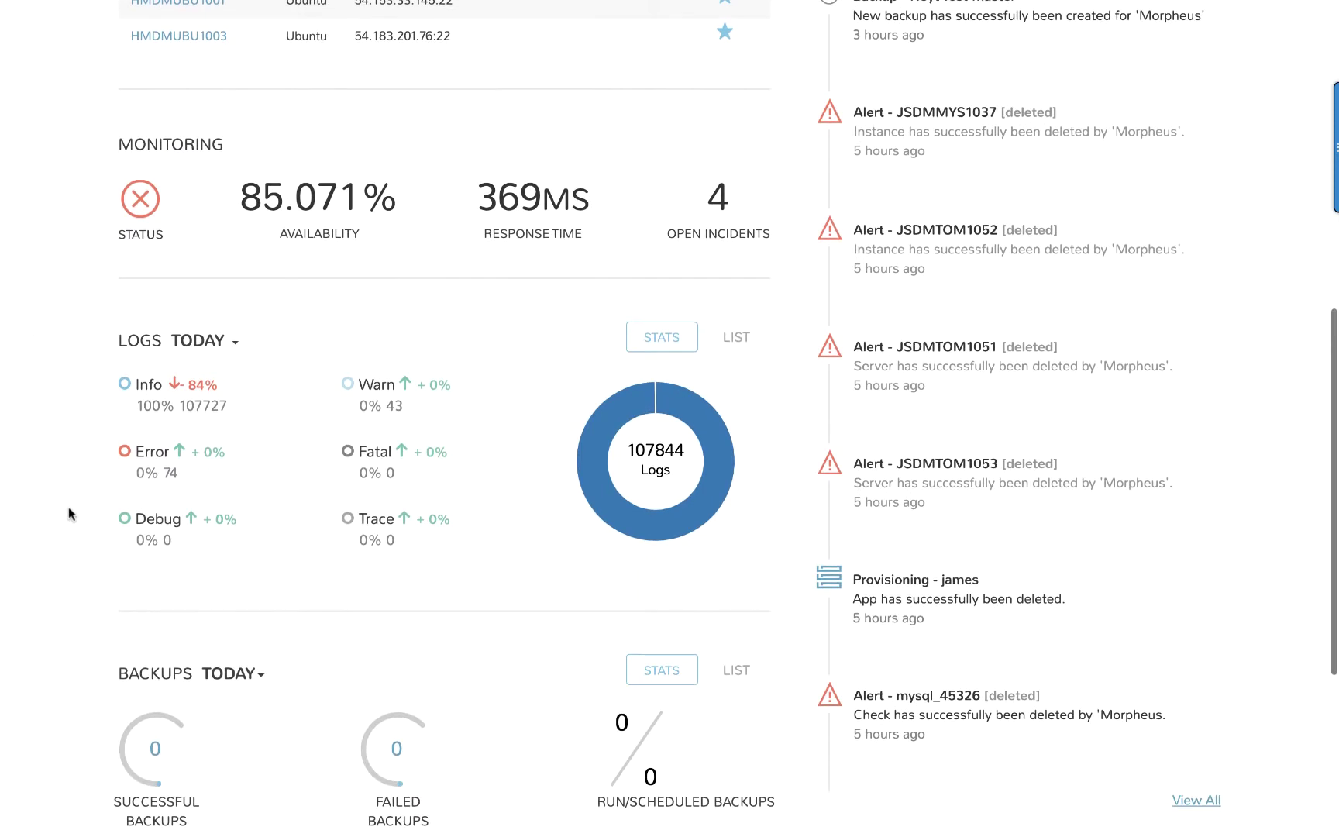
{"action": "scroll", "coordinate": [77, 760], "scroll_direction": "up", "scroll_amount": 10}
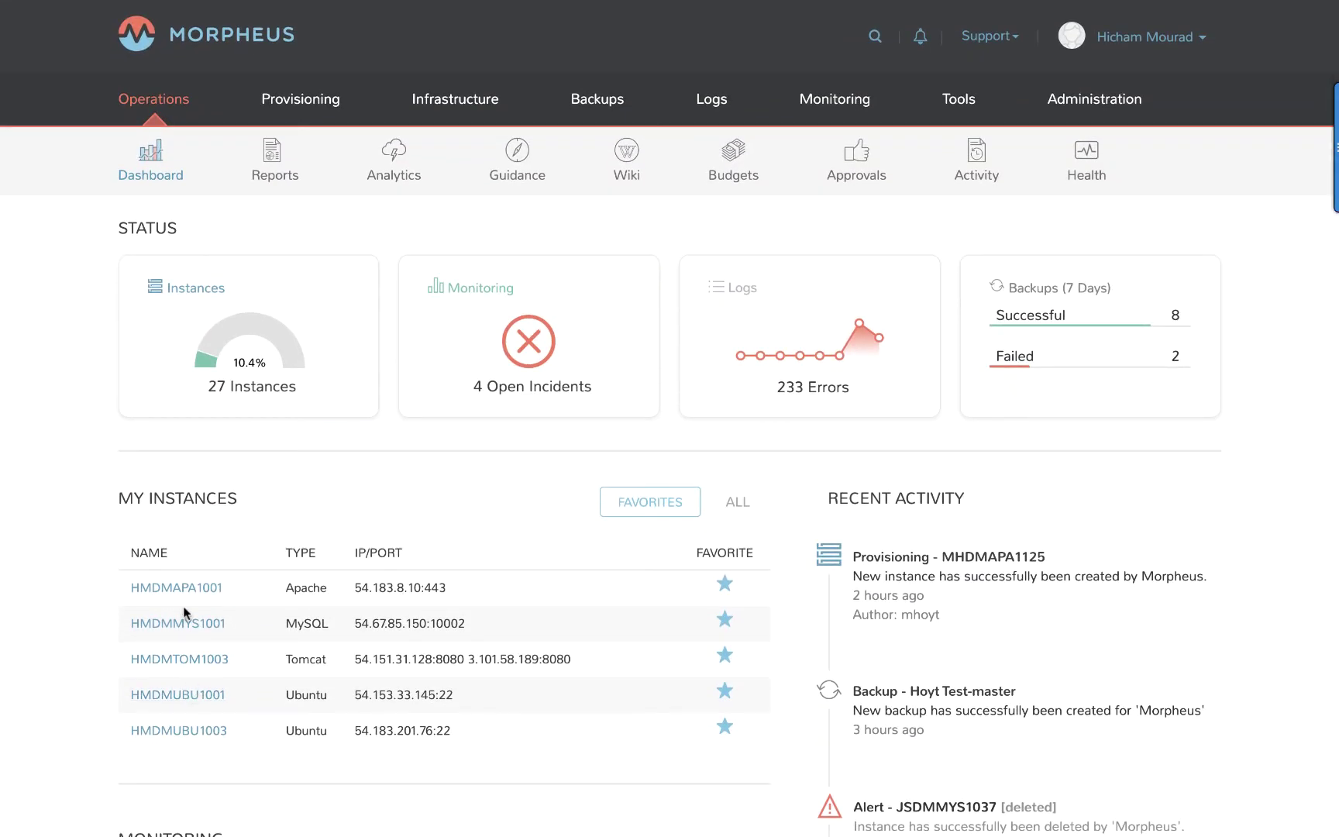
Open the HMDMUBU1001 instance's details from the dashboard and review the actions available for it.
{"action": "left_click", "coordinate": [177, 695]}
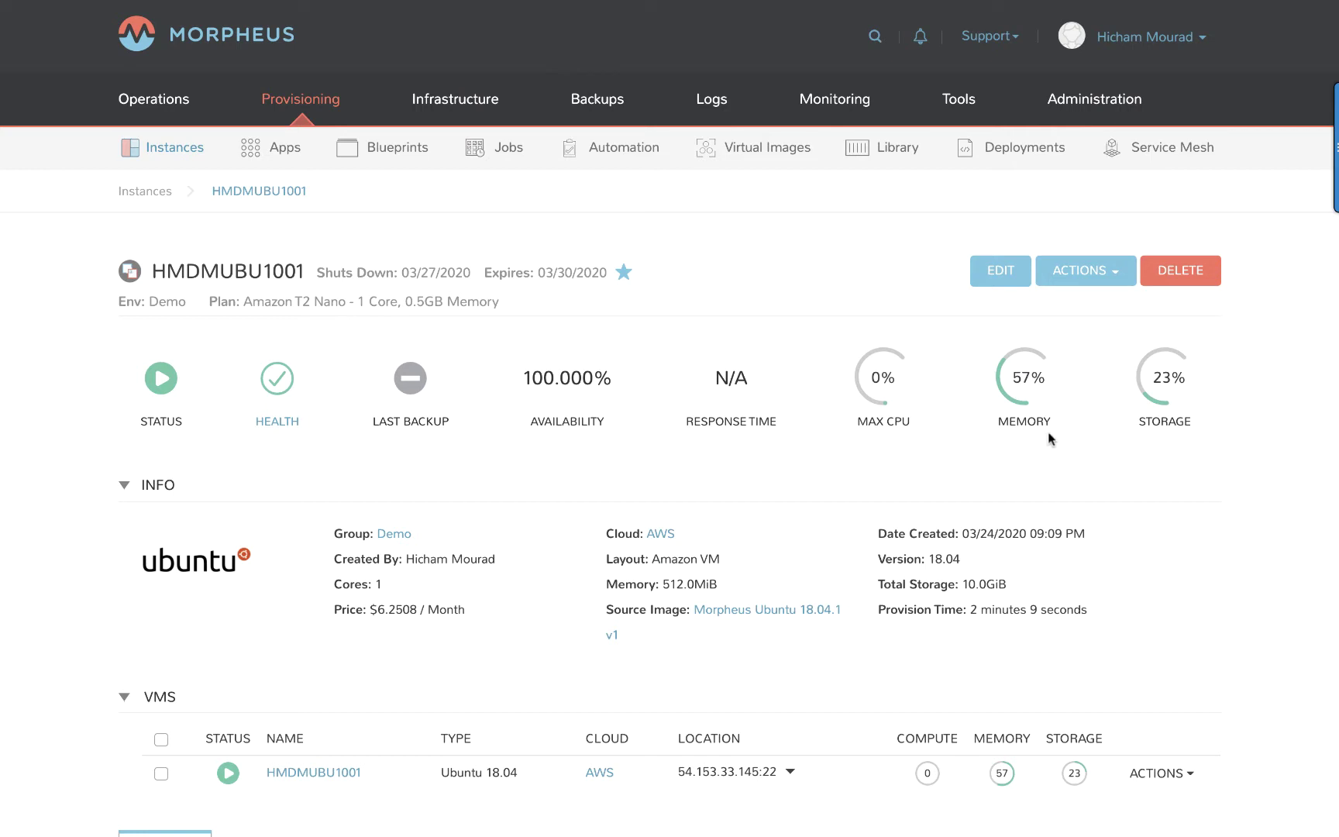
{"action": "left_click", "coordinate": [1113, 275]}
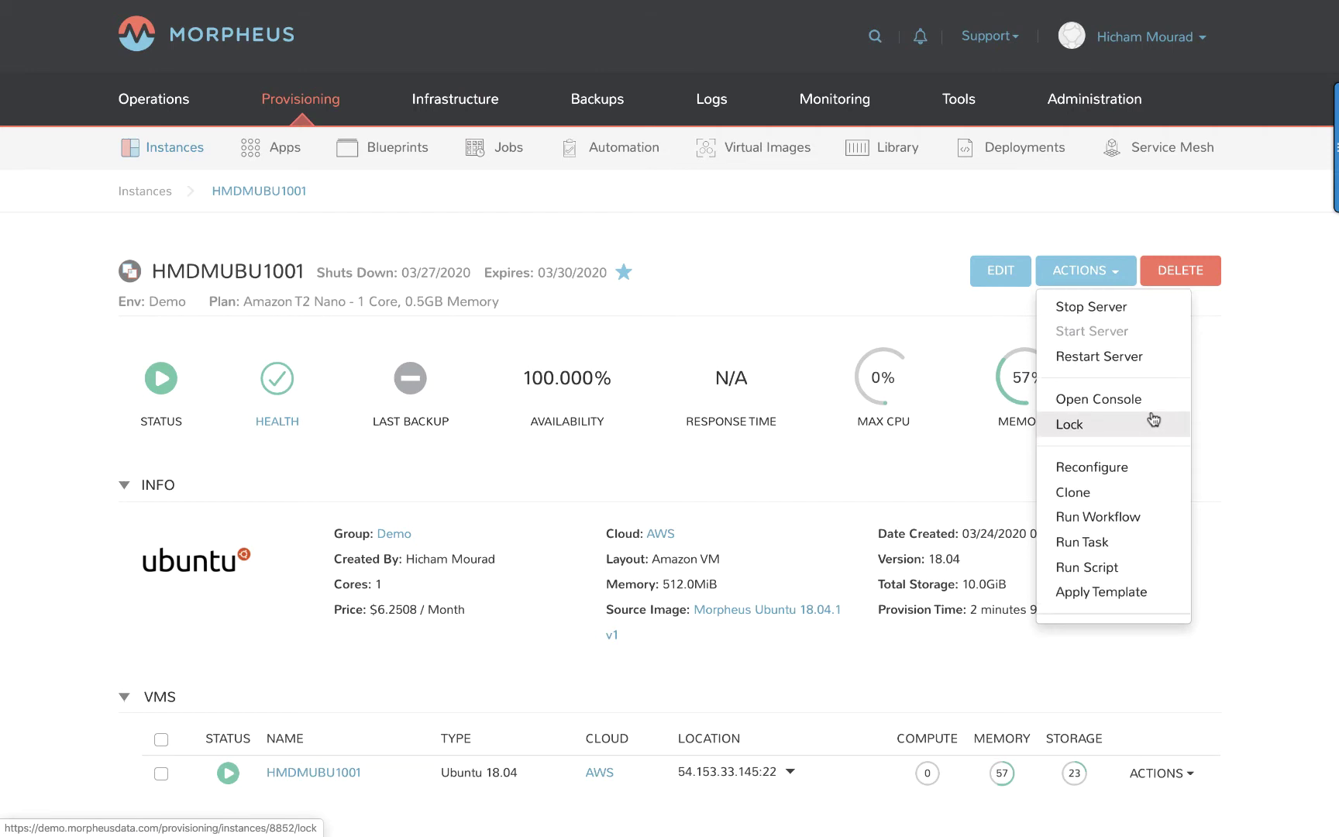
{"action": "scroll", "coordinate": [1153, 419], "scroll_direction": "down", "scroll_amount": 2}
{"action": "scroll", "coordinate": [1154, 420], "scroll_direction": "up", "scroll_amount": 2}
{"action": "left_click", "coordinate": [75, 592]}
Examine the HMDMUBU1001 instance's memory summary, log entries and backup configuration.
{"action": "scroll", "coordinate": [75, 591], "scroll_direction": "down", "scroll_amount": 1}
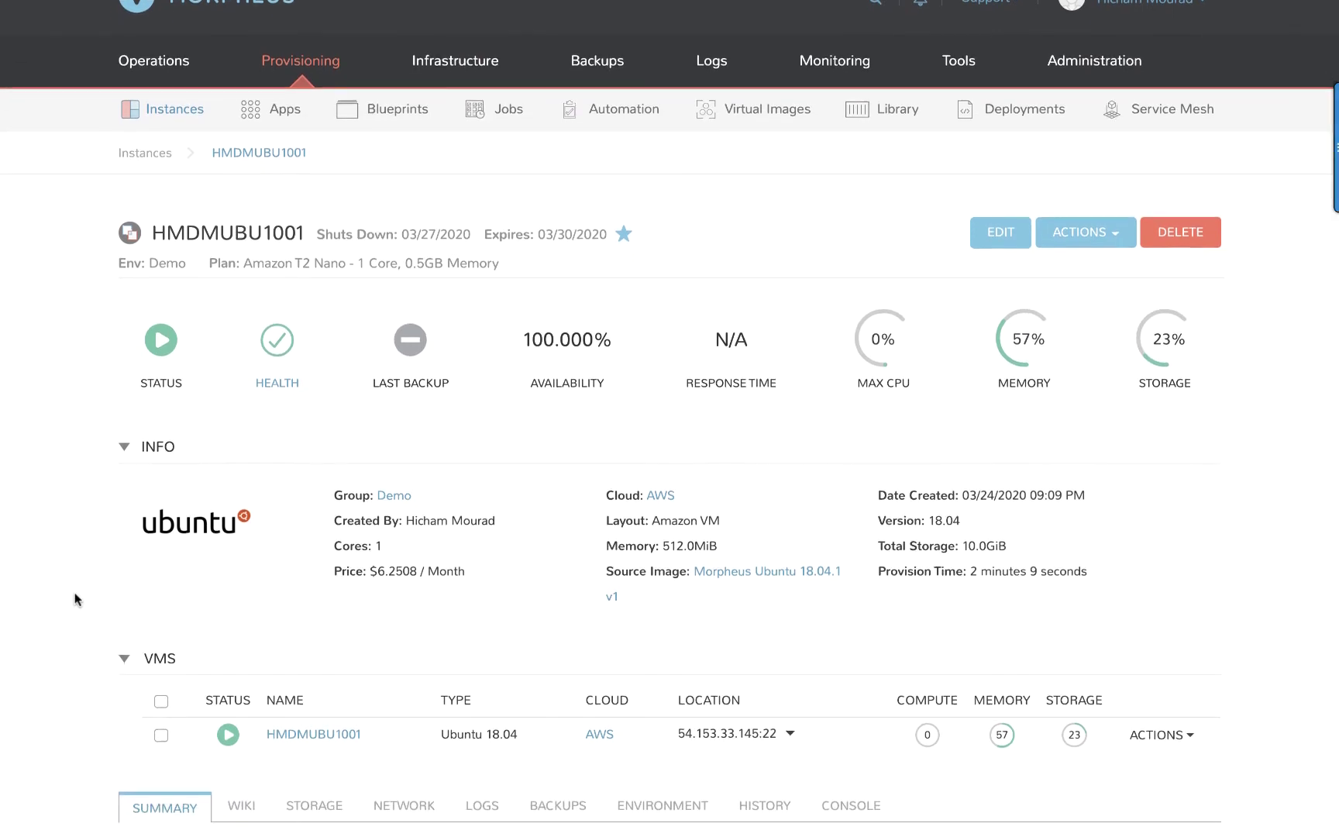
{"action": "scroll", "coordinate": [74, 592], "scroll_direction": "down", "scroll_amount": 10}
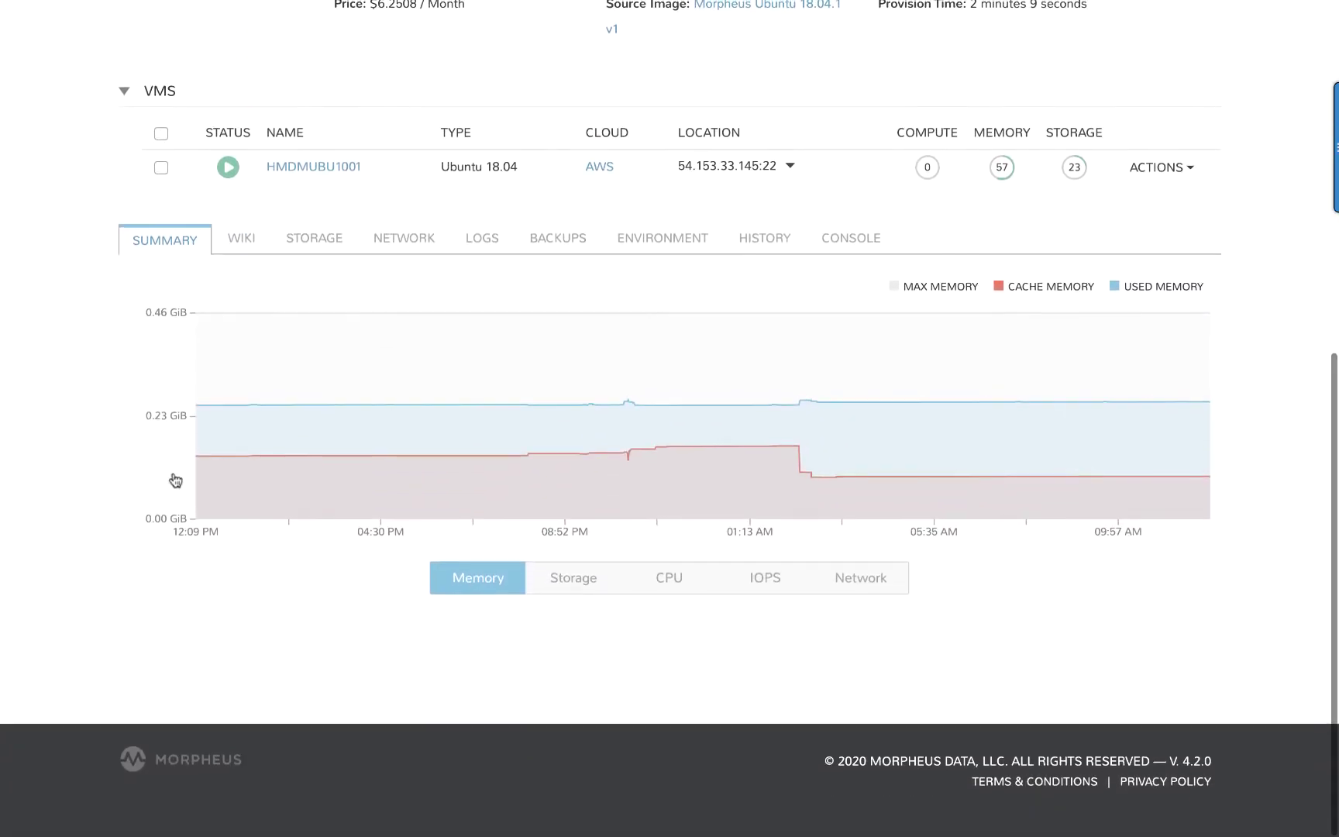
{"action": "left_click", "coordinate": [486, 244]}
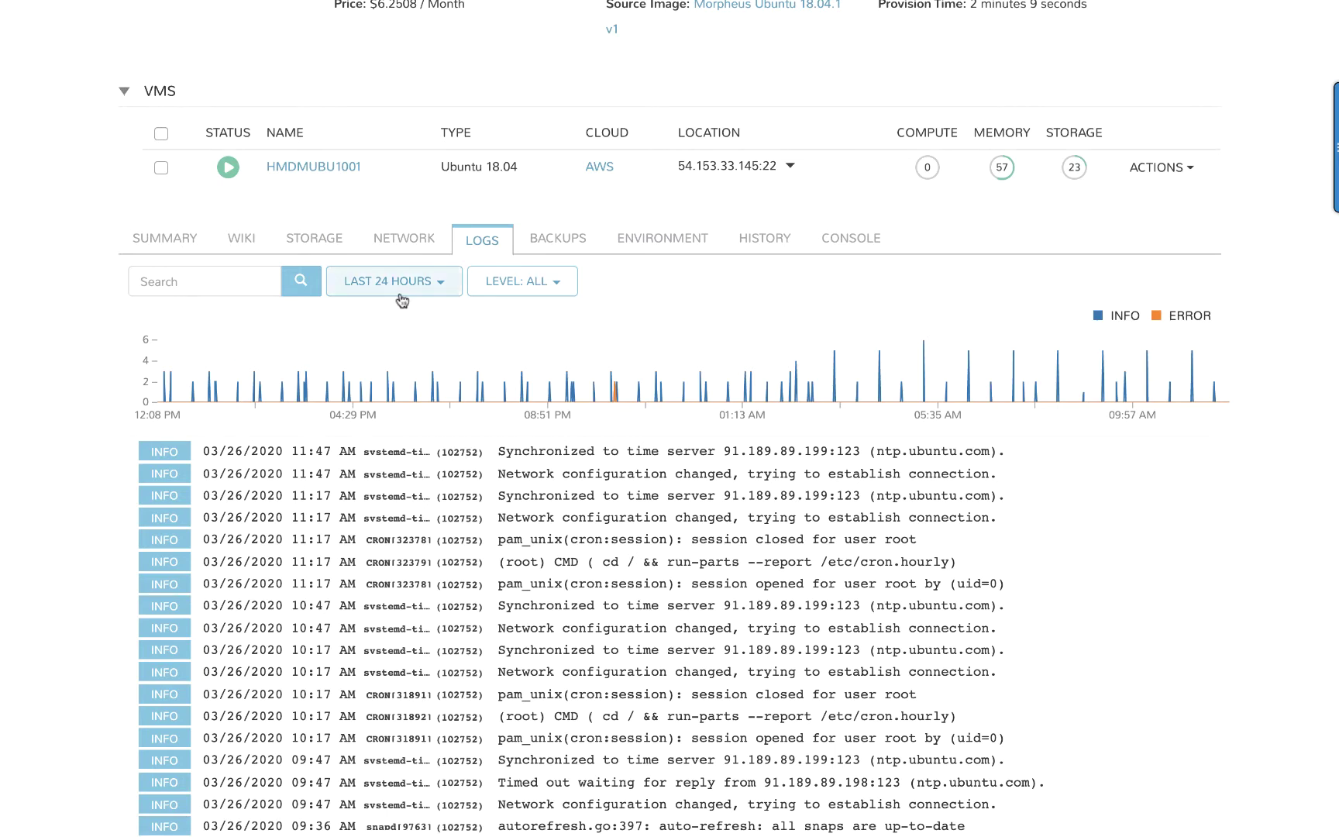
{"action": "left_click", "coordinate": [560, 238]}
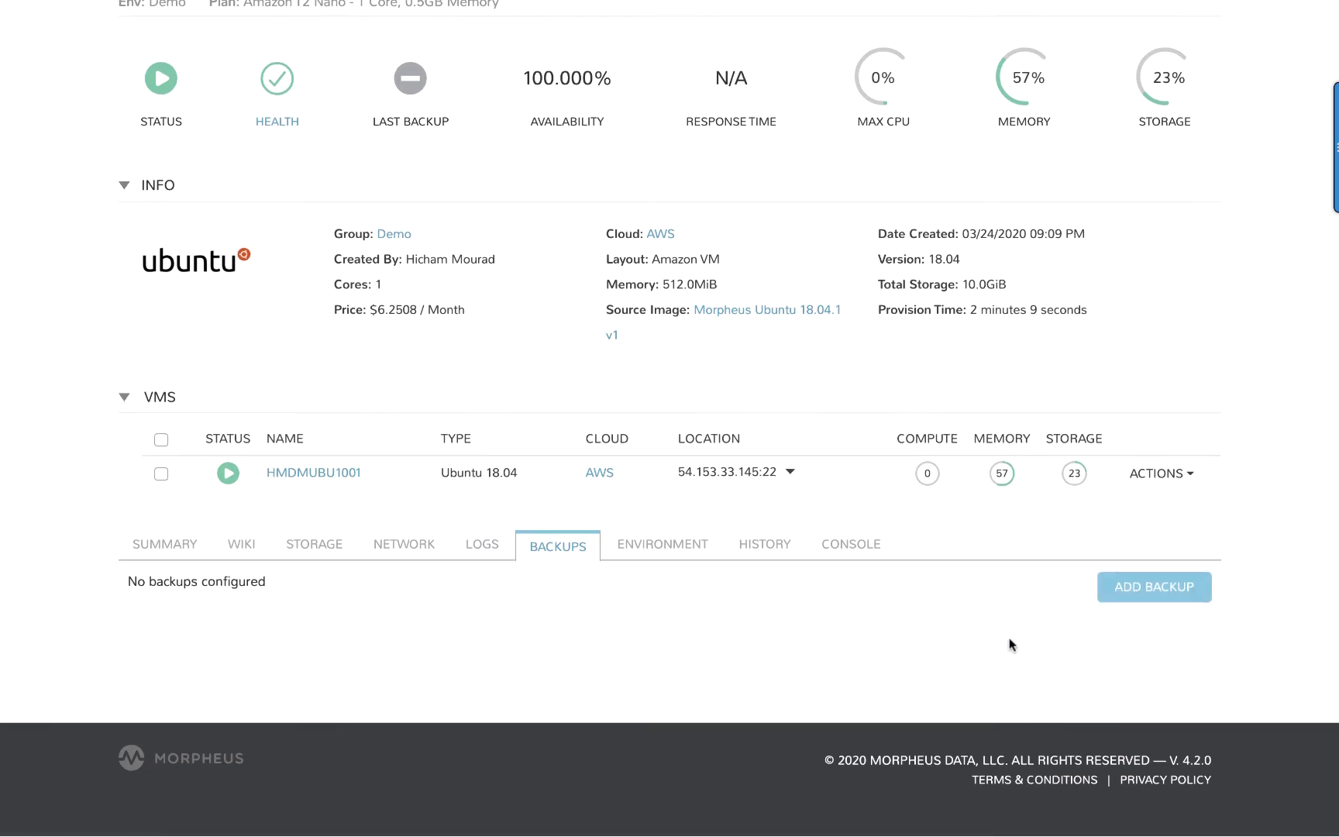
Leave the instance details and open the overall backups summary.
{"action": "scroll", "coordinate": [1011, 645], "scroll_direction": "up", "scroll_amount": 1}
{"action": "scroll", "coordinate": [1010, 645], "scroll_direction": "up", "scroll_amount": 5}
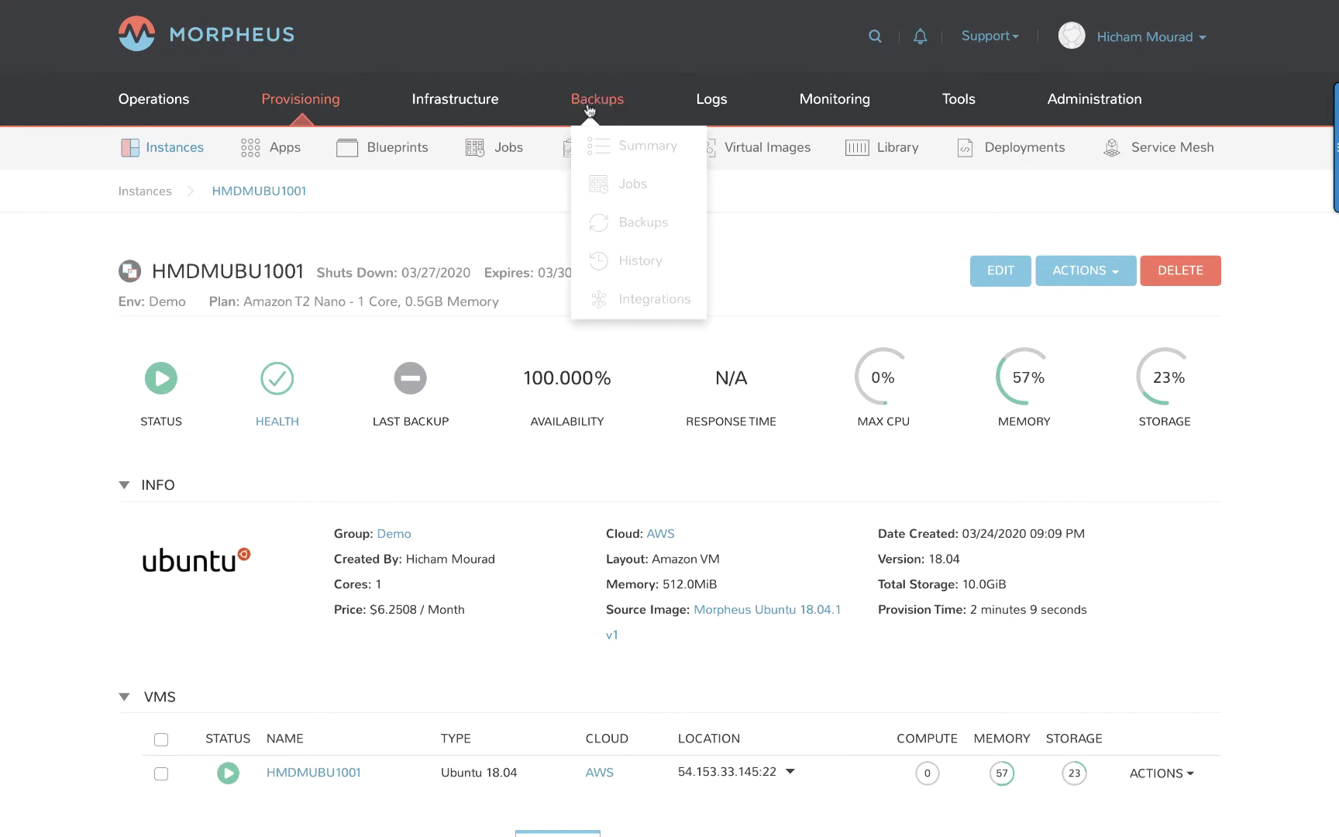
{"action": "left_click", "coordinate": [598, 101]}
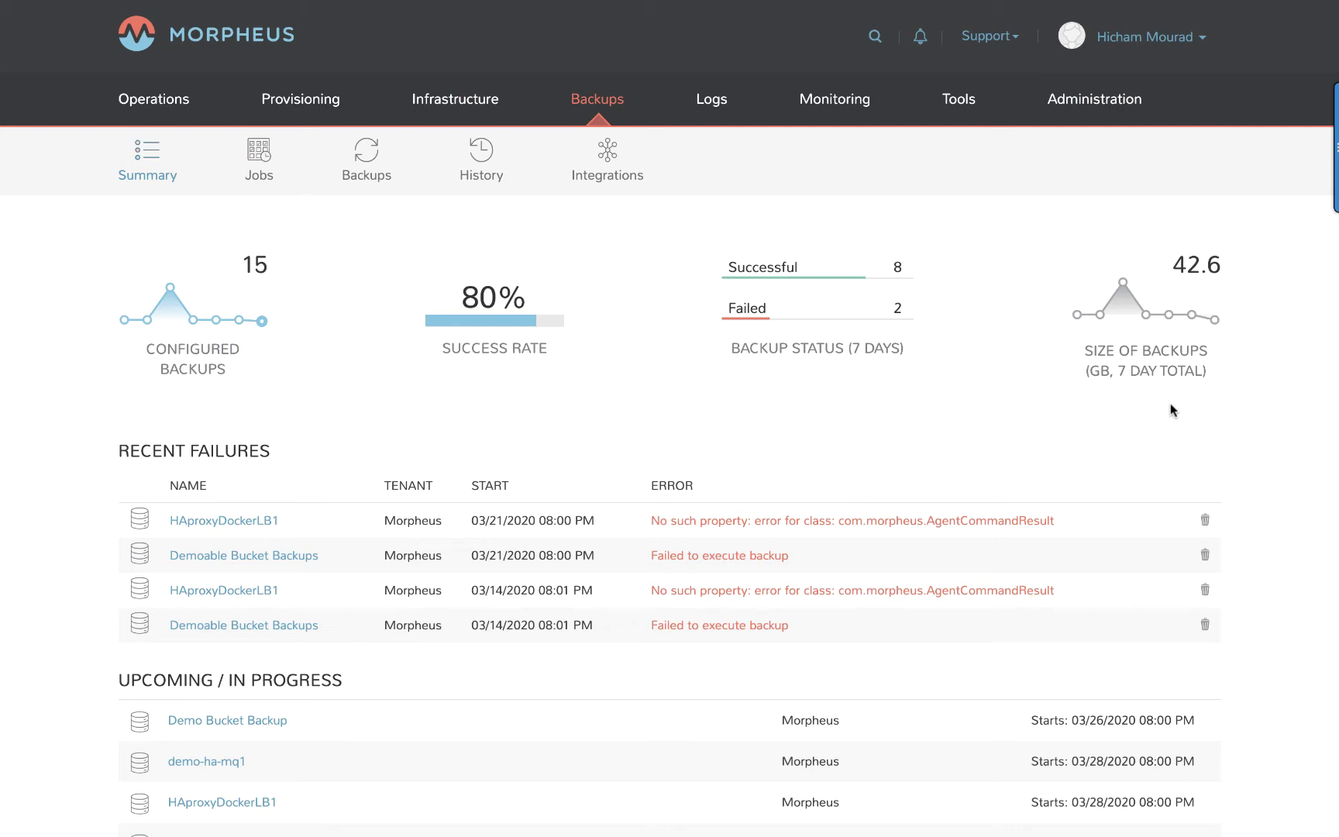
Review the configured backup integrations and the provider types that can be added.
{"action": "left_click", "coordinate": [611, 158]}
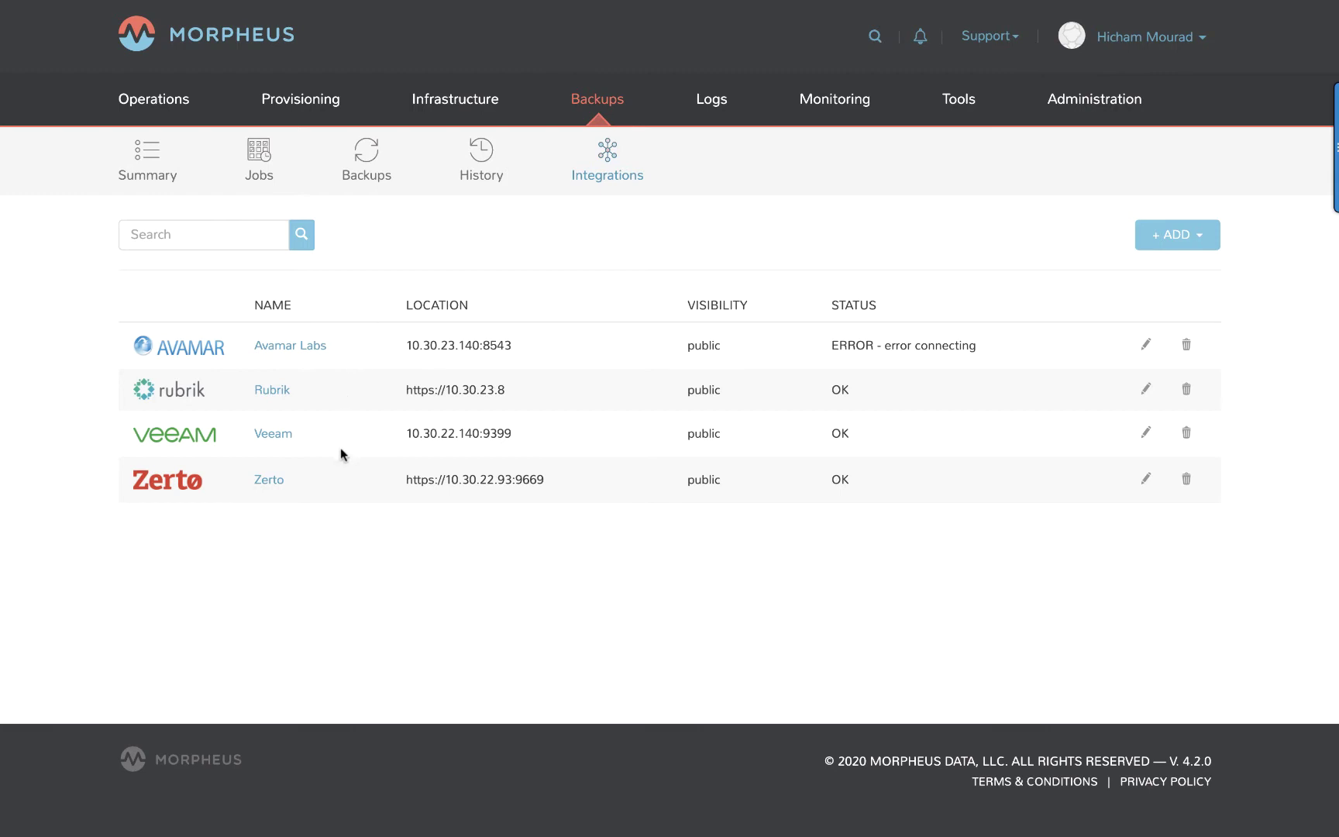
{"action": "left_click", "coordinate": [1188, 235]}
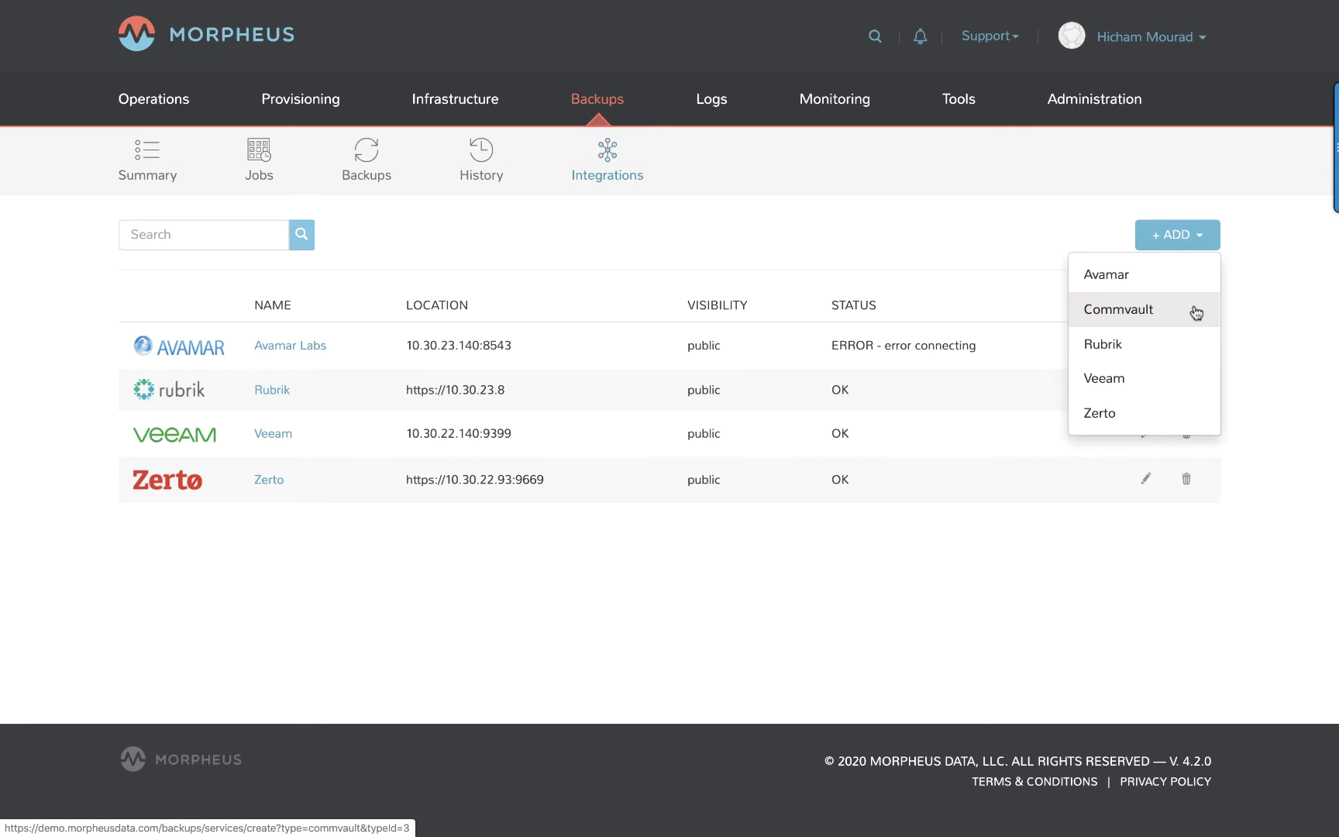
{"action": "left_click", "coordinate": [884, 245]}
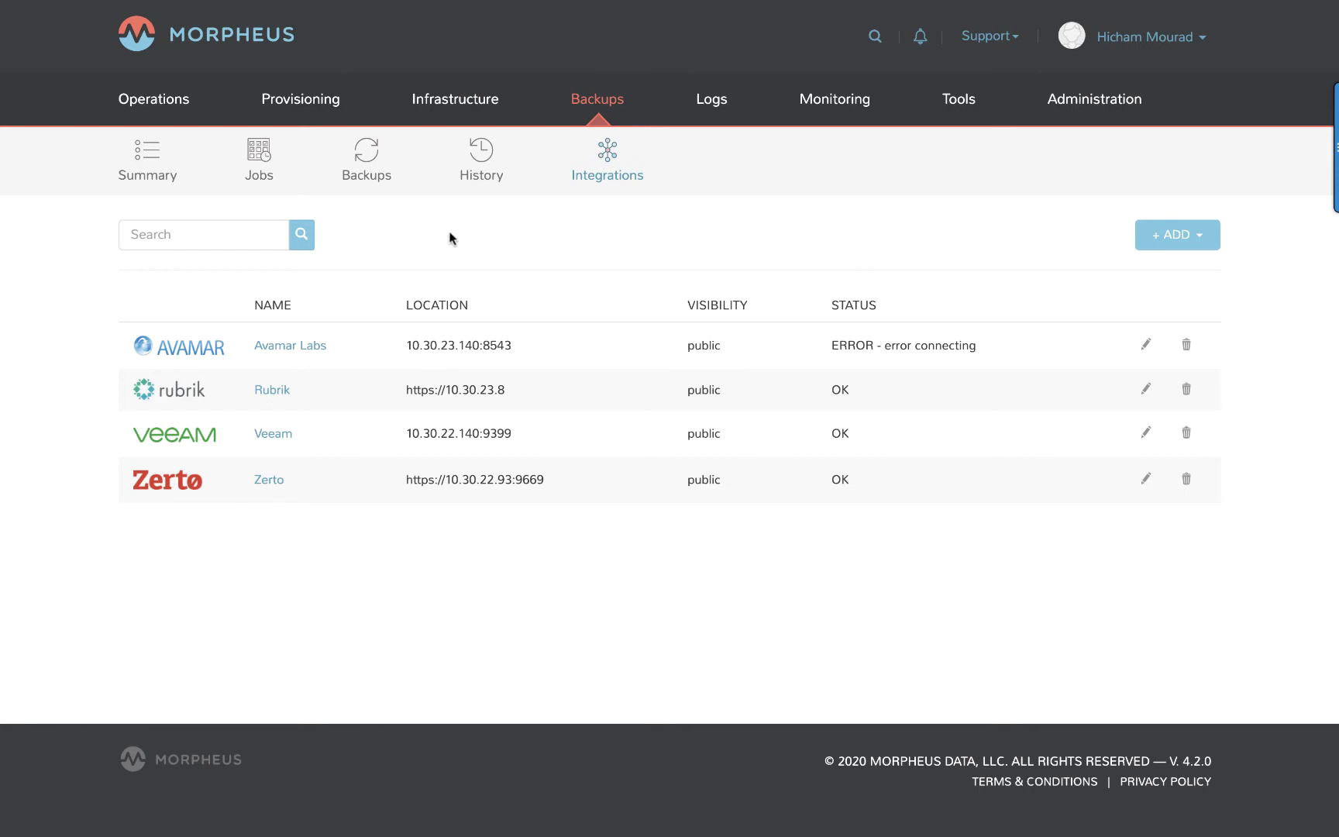
Look through the backup jobs, the backup list and the history of backups and restores.
{"action": "left_click", "coordinate": [260, 160]}
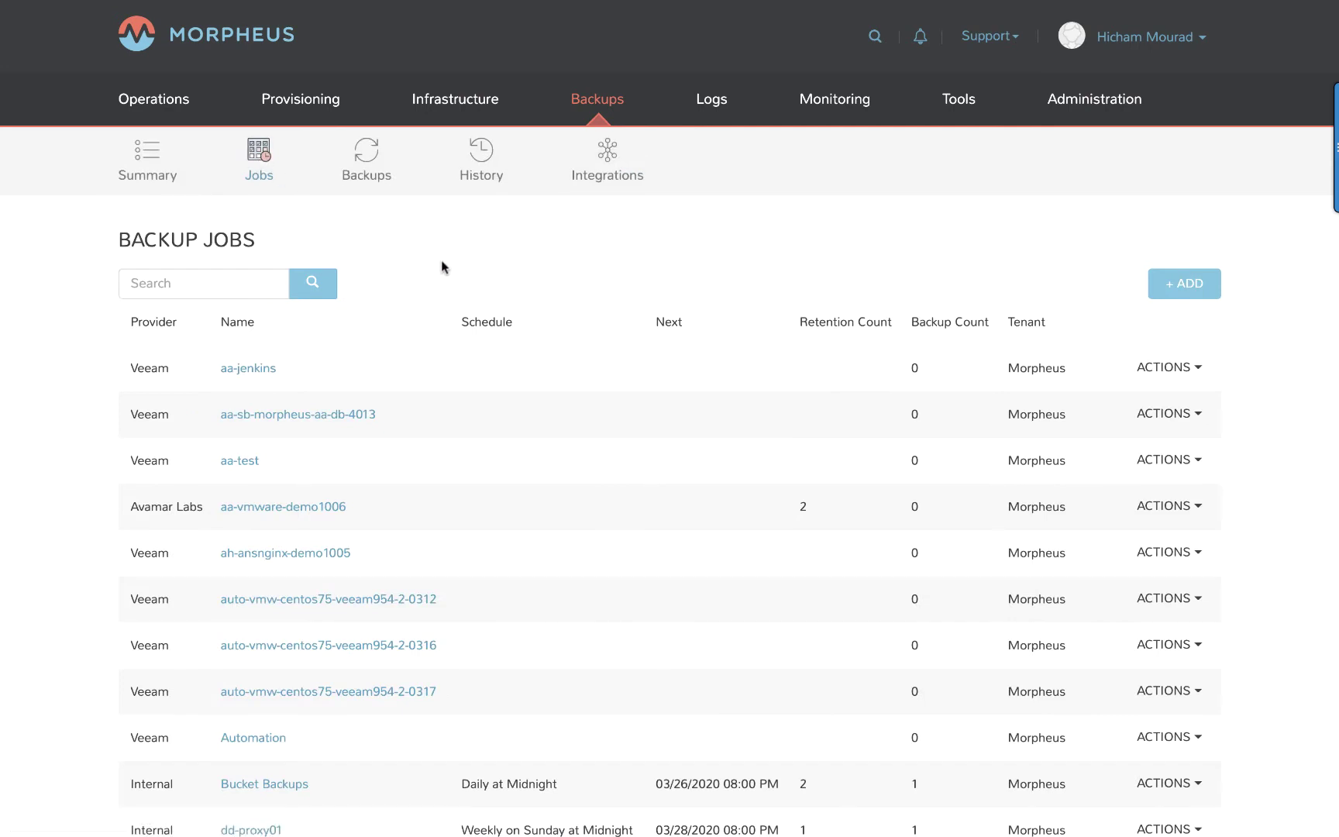
{"action": "left_click", "coordinate": [369, 173]}
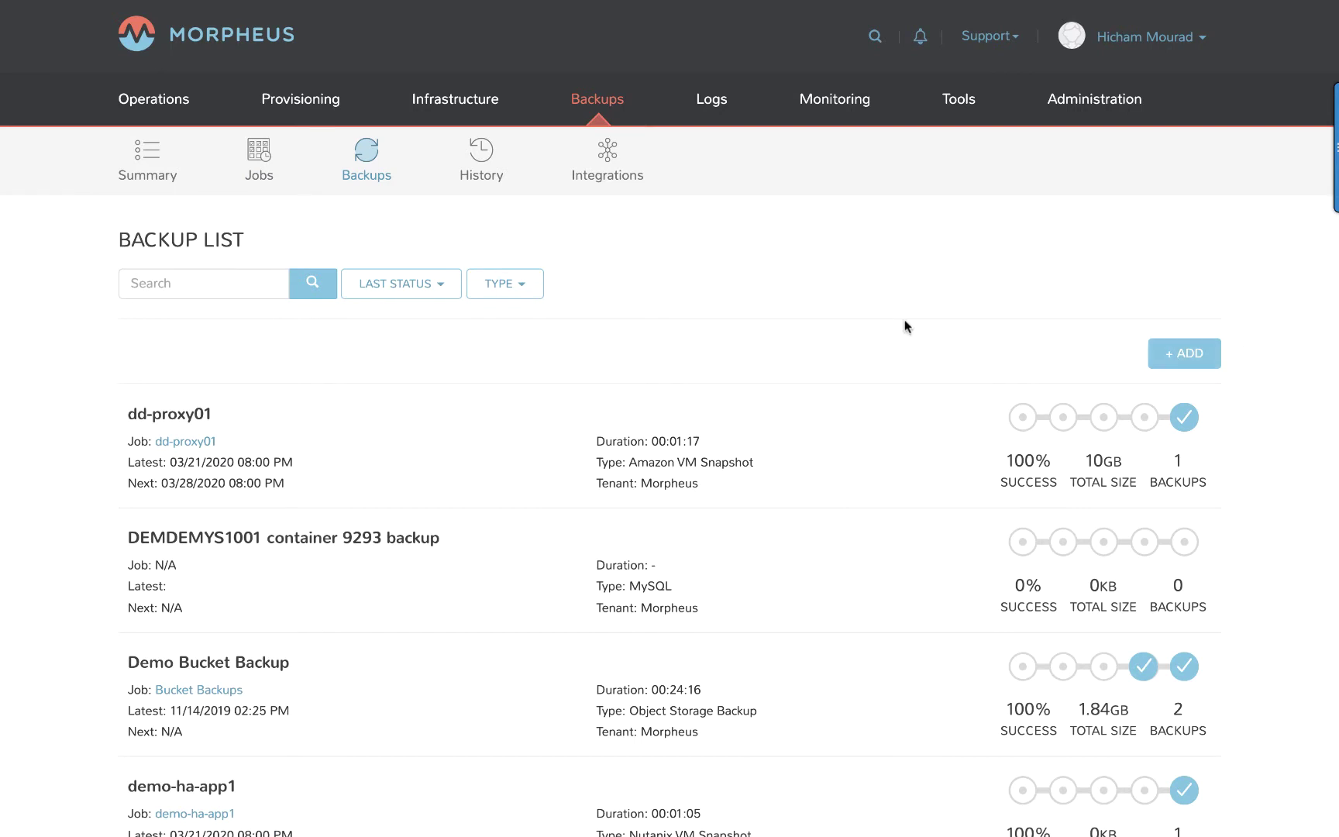
{"action": "left_click", "coordinate": [485, 177]}
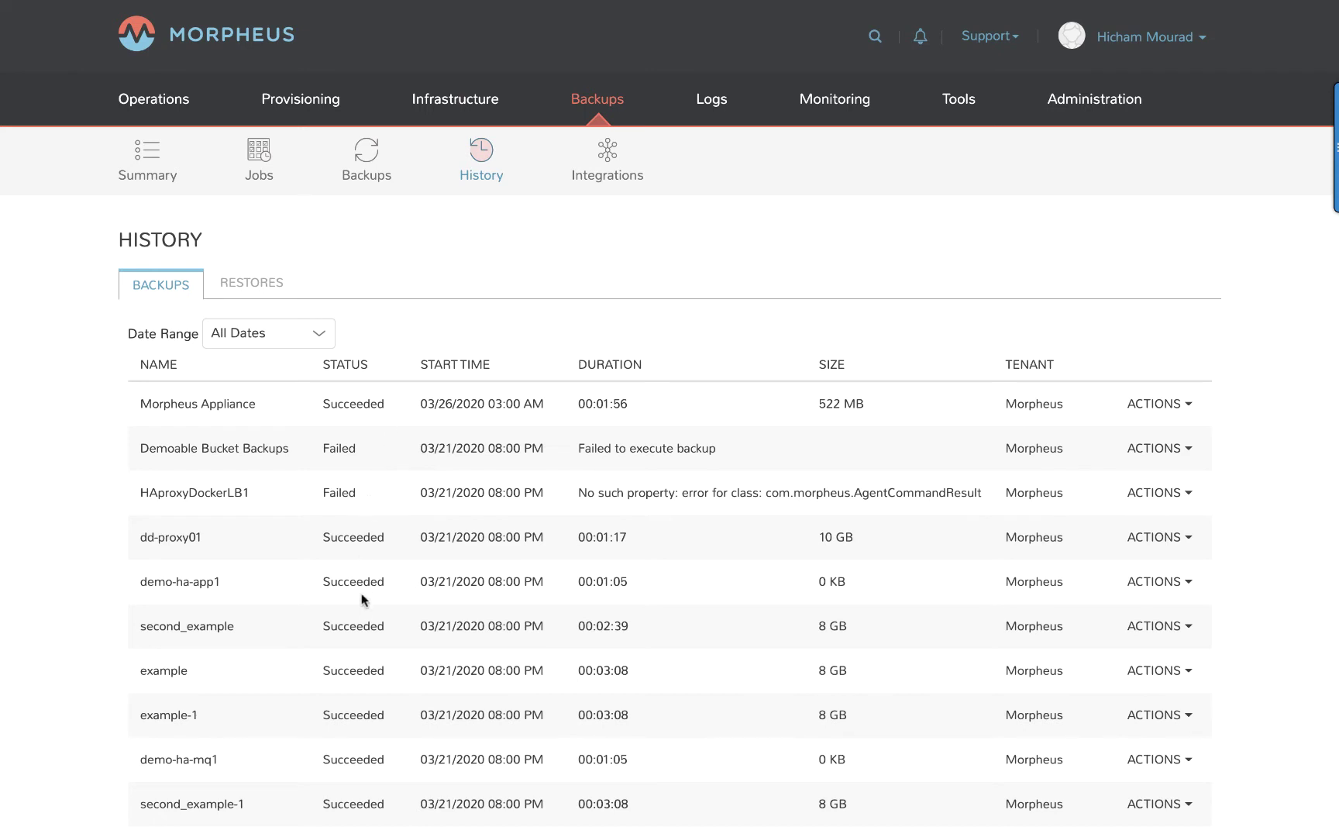
{"action": "left_click", "coordinate": [255, 280]}
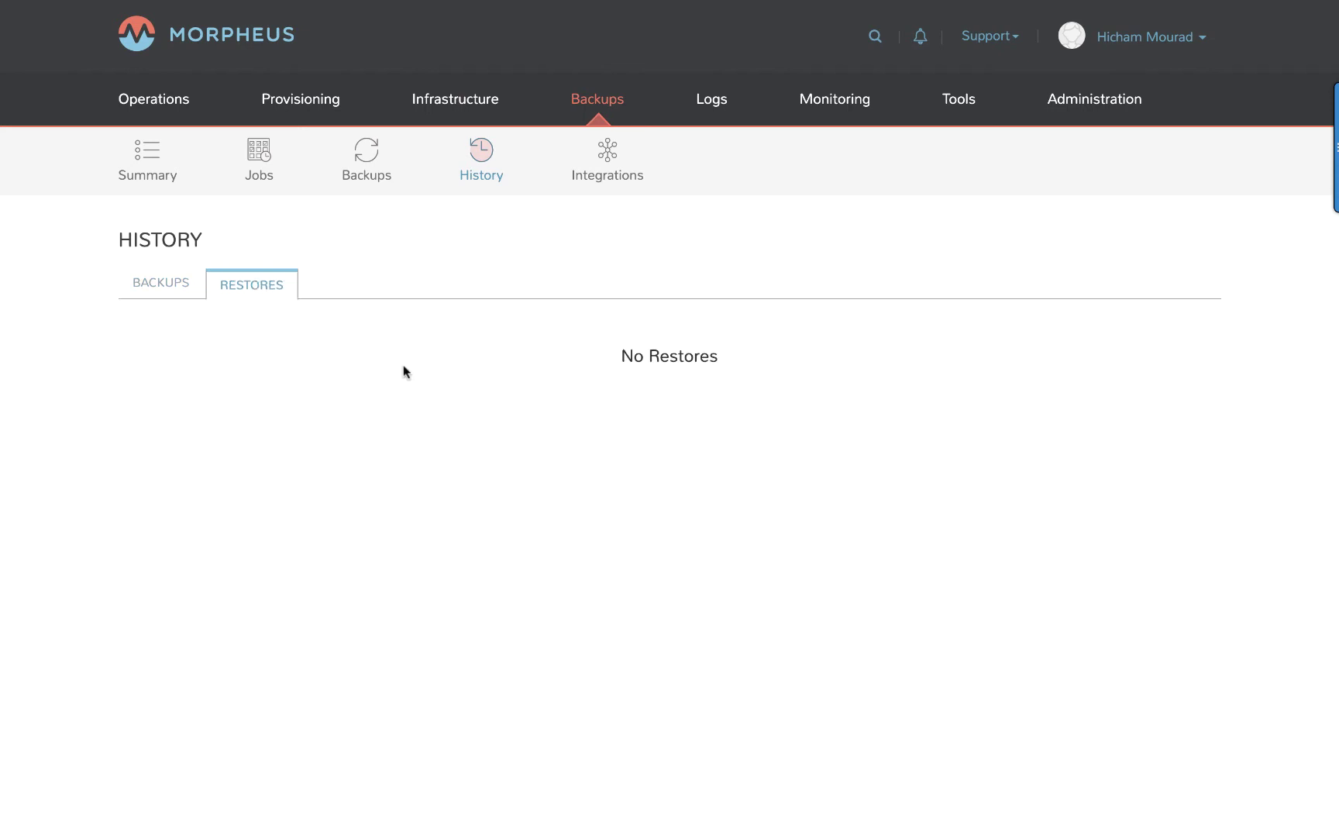
Open the global logs, filter them to the Error level and expand the most recent entry.
{"action": "left_click", "coordinate": [706, 111]}
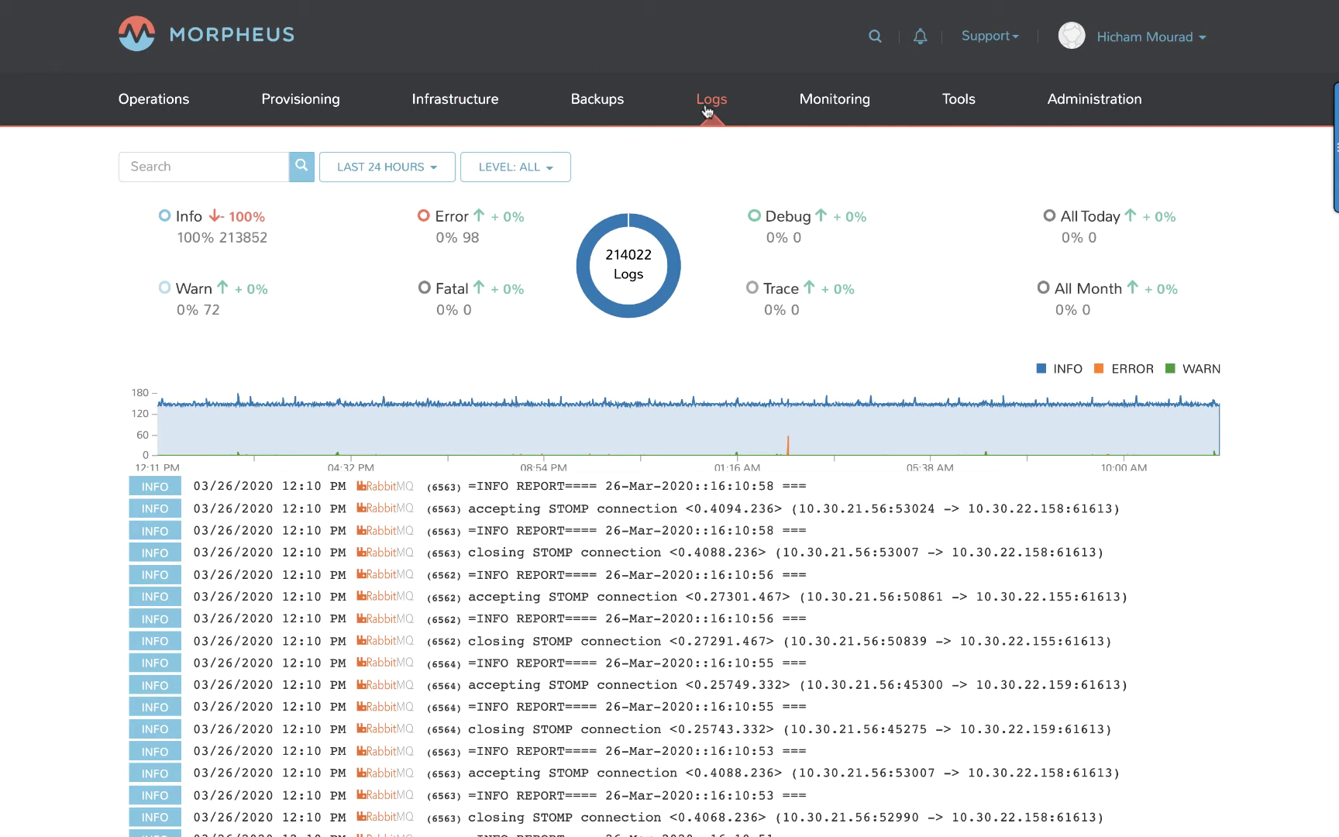
{"action": "left_click", "coordinate": [436, 170]}
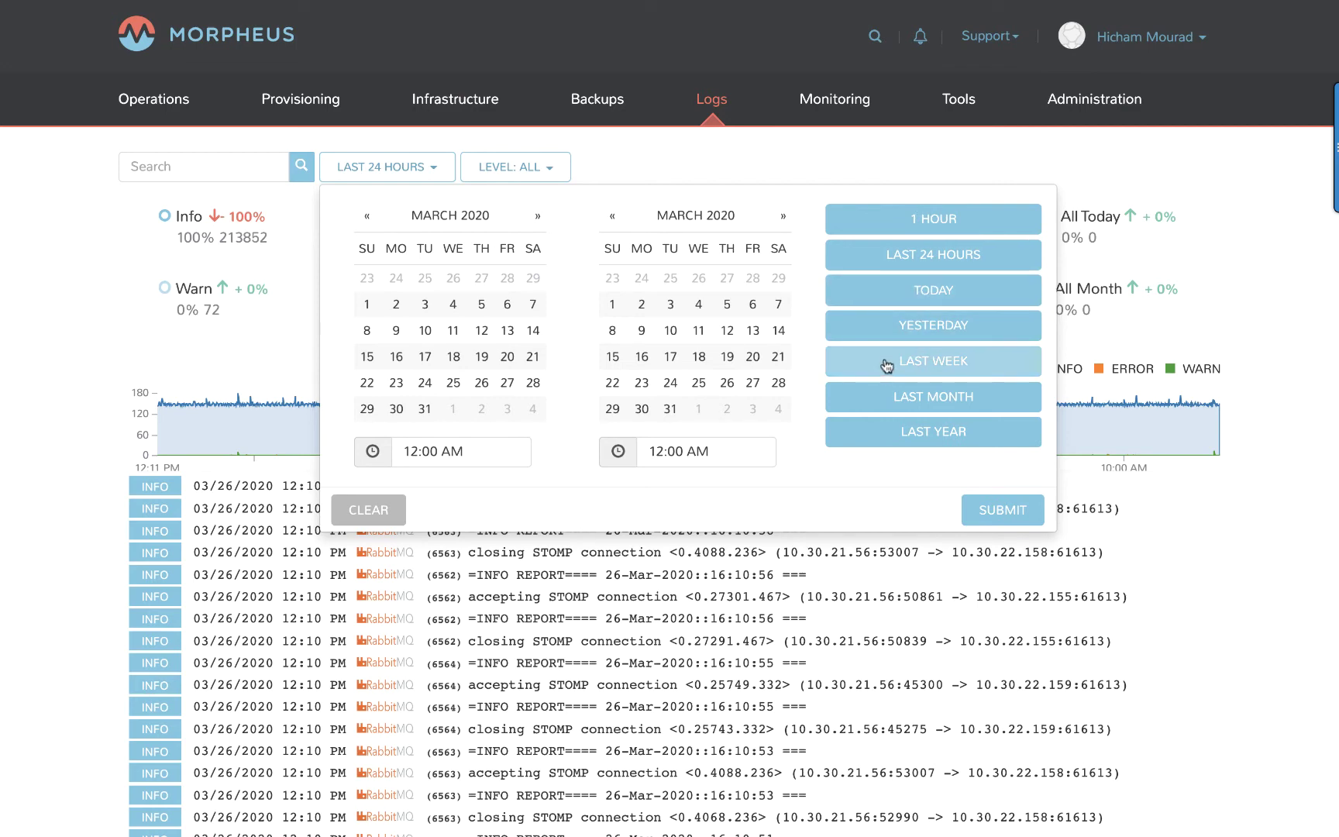
{"action": "left_click", "coordinate": [544, 169]}
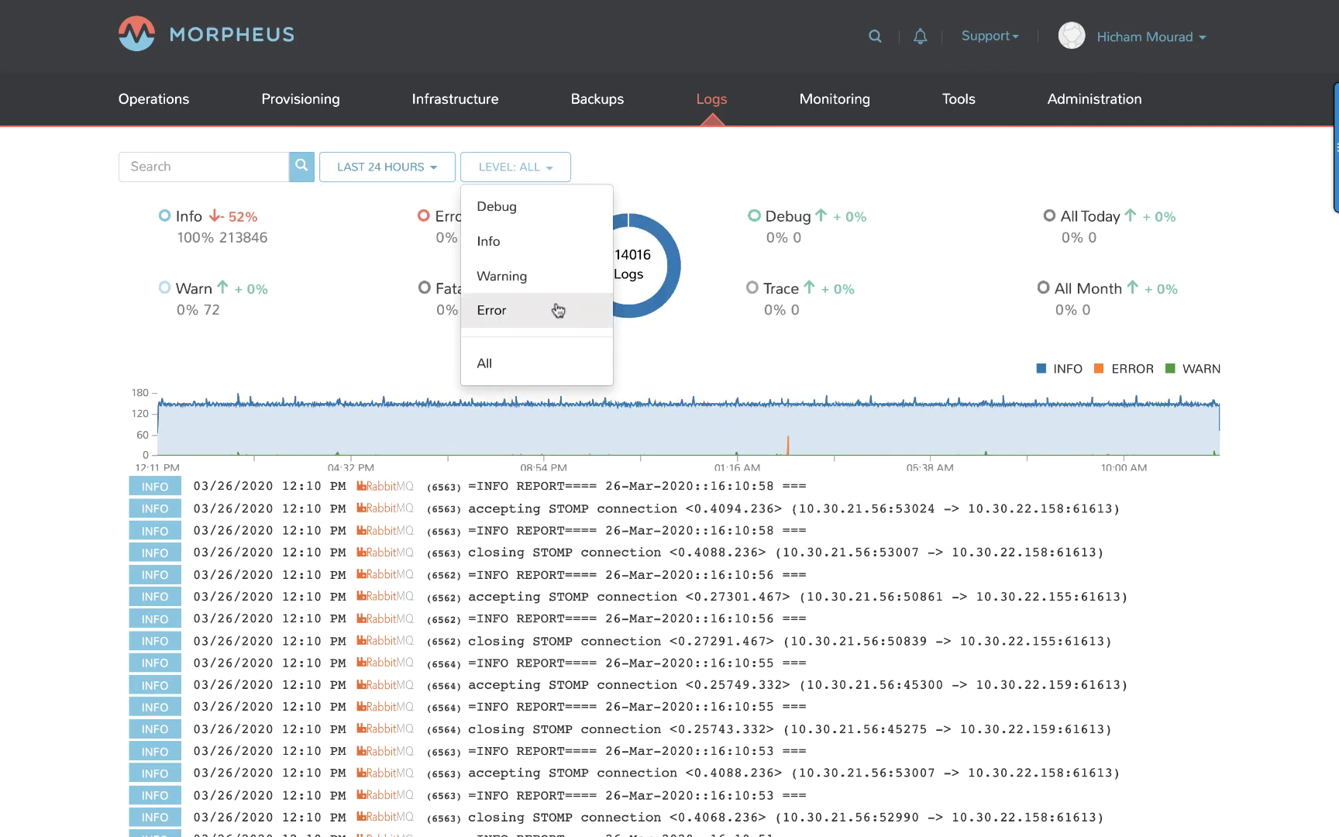
{"action": "left_click", "coordinate": [557, 311]}
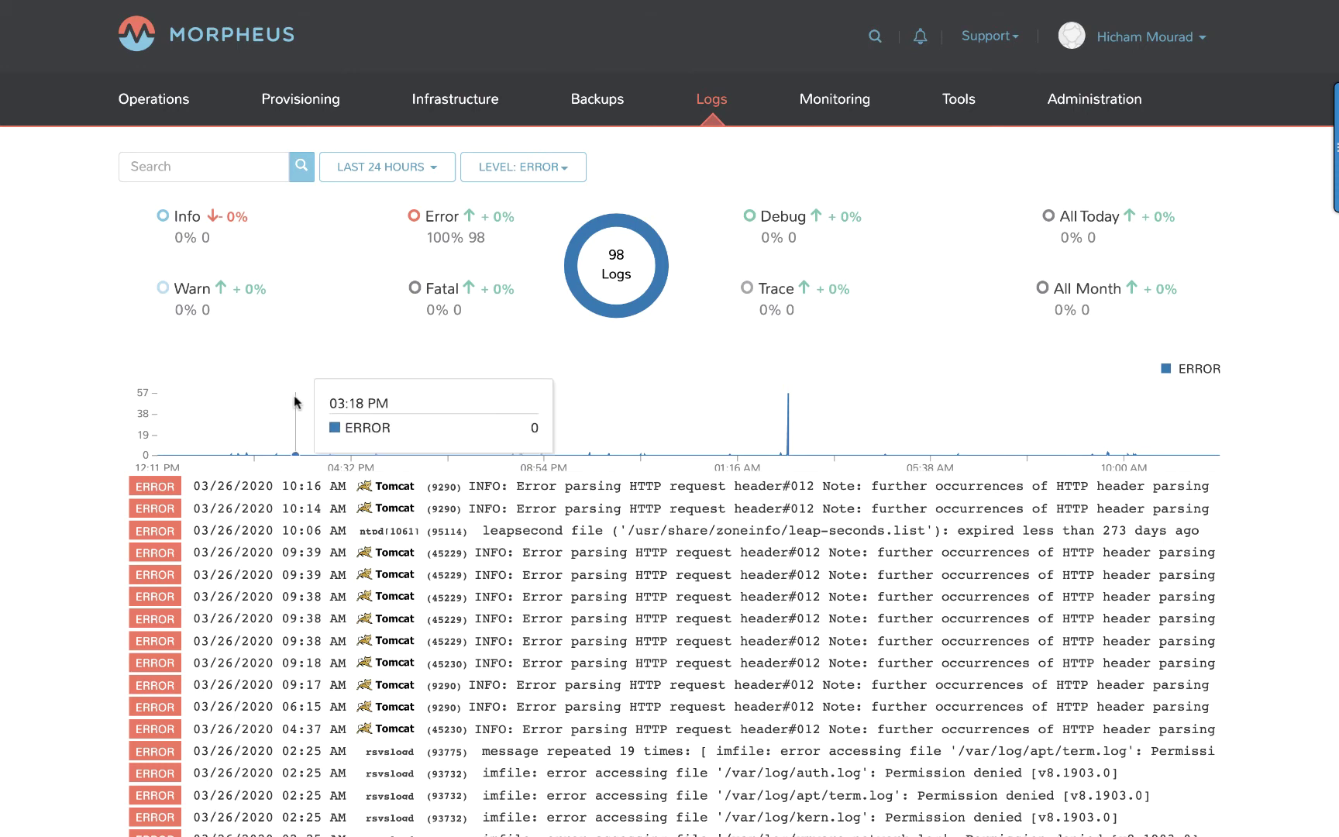
{"action": "left_click", "coordinate": [252, 486]}
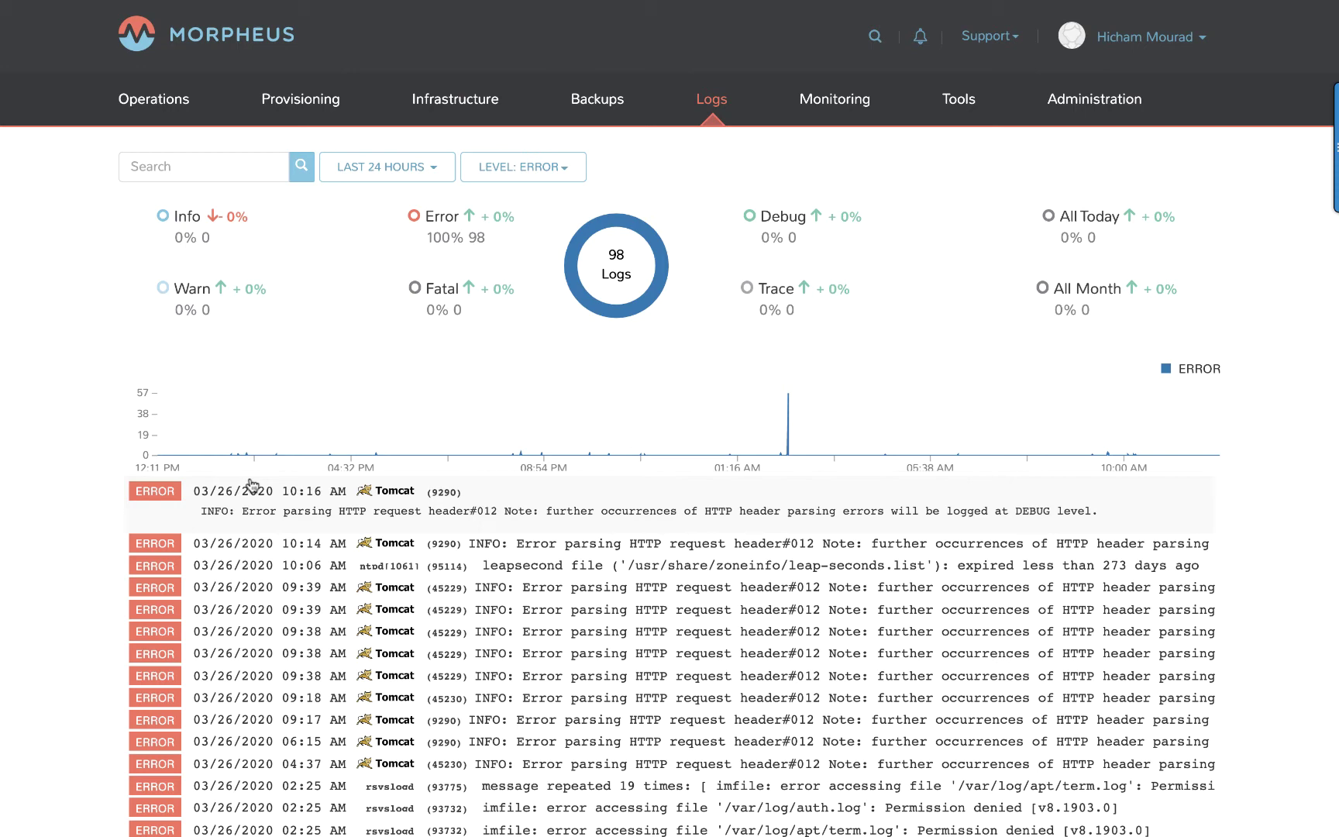
Review the monitoring status overview, including apps, checks, open incidents and recent activities.
{"action": "left_click", "coordinate": [834, 104]}
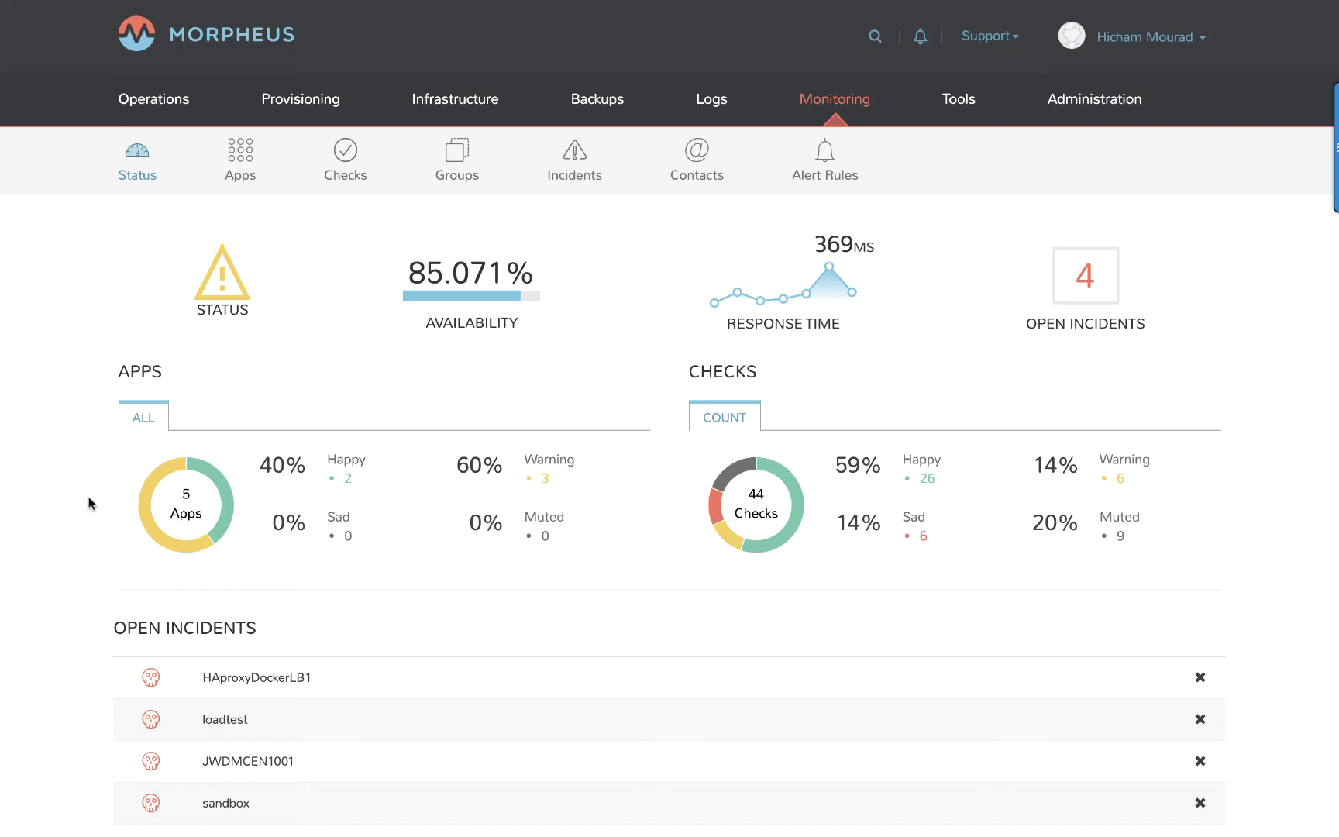
{"action": "scroll", "coordinate": [89, 504], "scroll_direction": "down", "scroll_amount": 1}
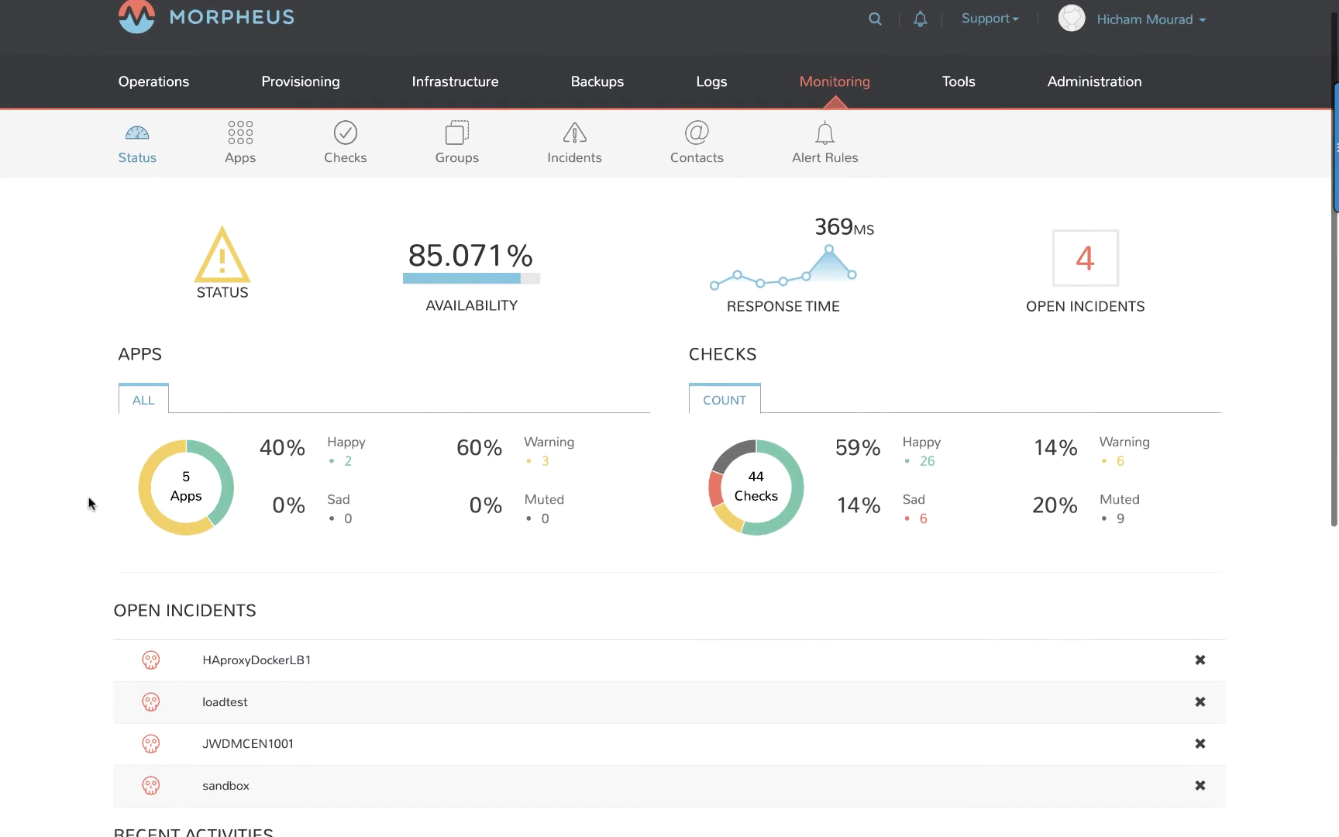
{"action": "scroll", "coordinate": [90, 503], "scroll_direction": "down", "scroll_amount": 3}
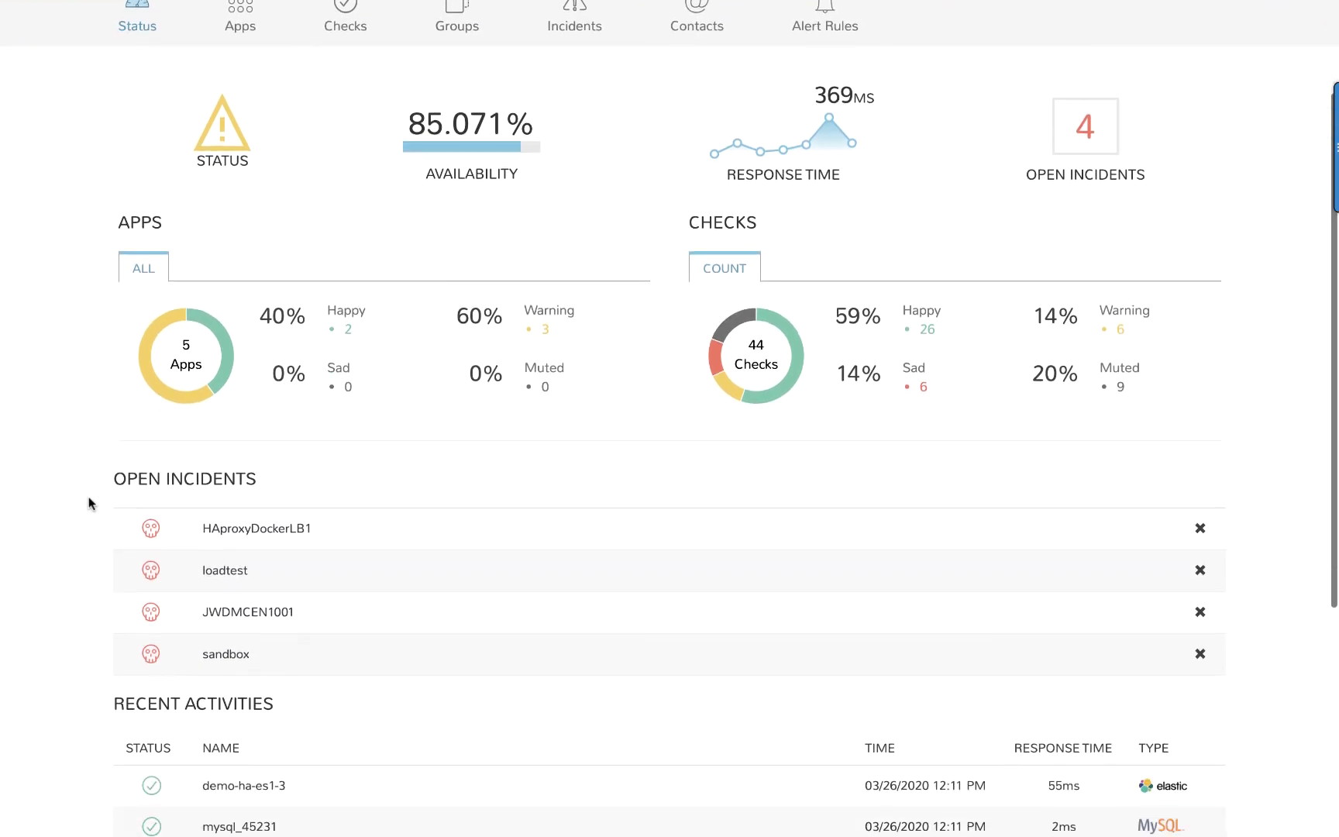
{"action": "scroll", "coordinate": [90, 503], "scroll_direction": "up", "scroll_amount": 4}
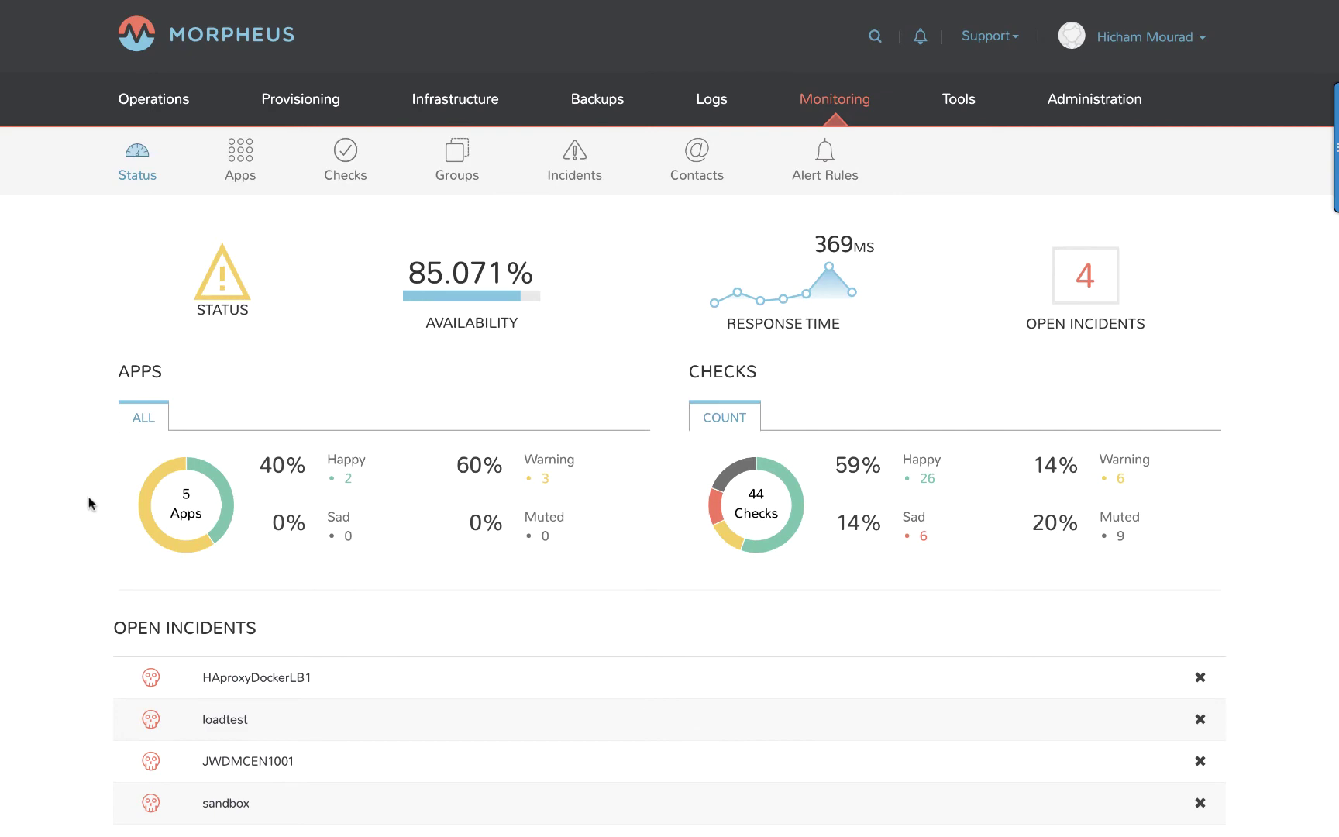
Open the monitoring checks and review the types offered for a new check, closing the form without saving.
{"action": "left_click", "coordinate": [345, 163]}
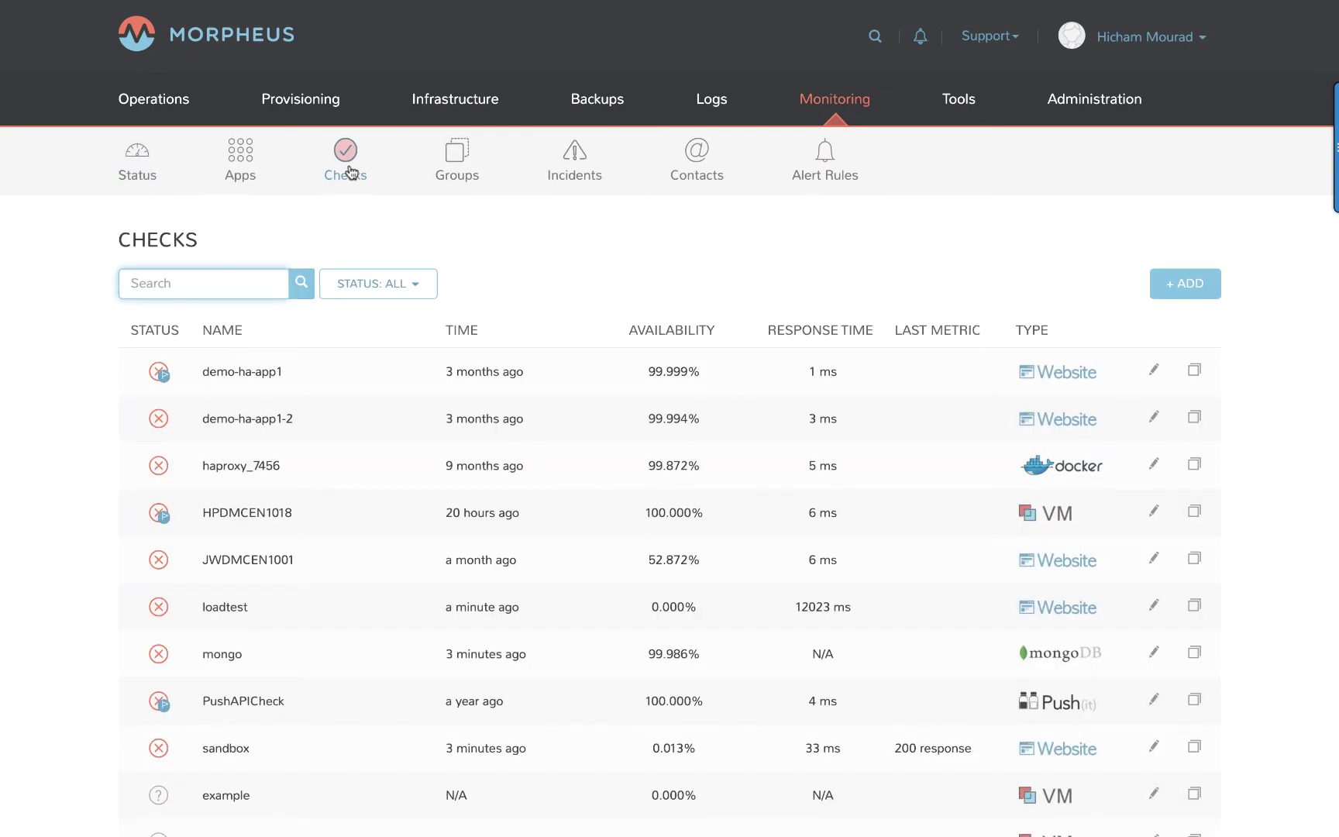
{"action": "left_click", "coordinate": [1198, 288]}
{"action": "left_click", "coordinate": [566, 267]}
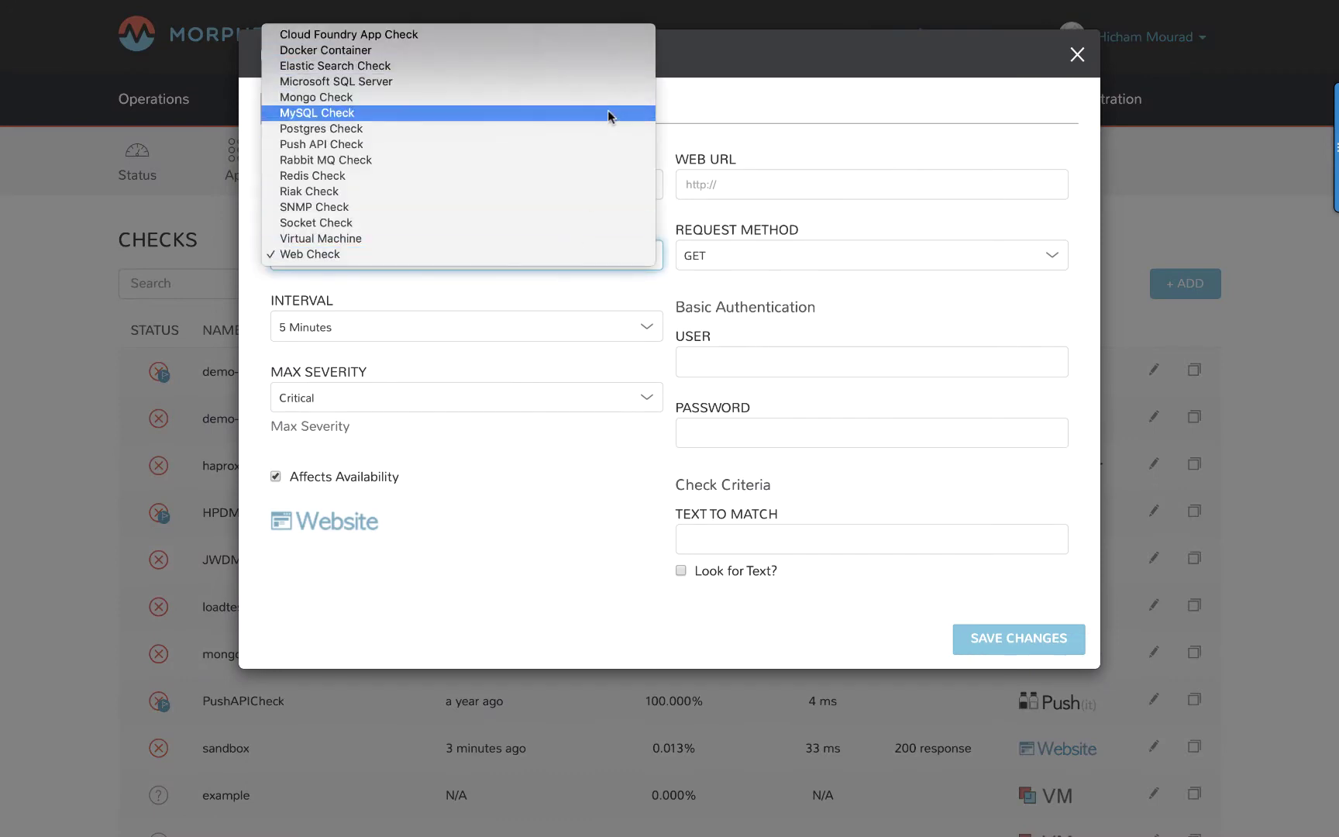
{"action": "left_click", "coordinate": [608, 256]}
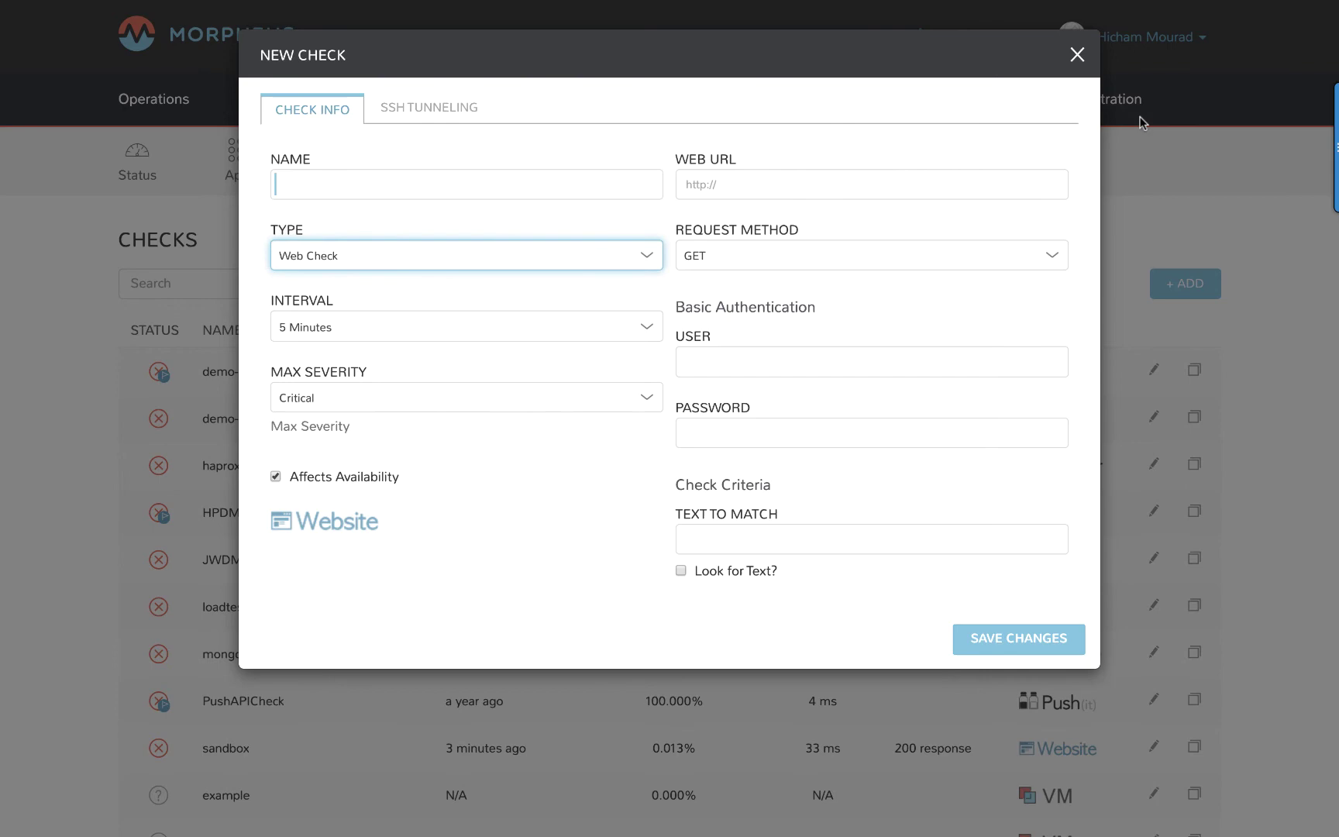
{"action": "left_click", "coordinate": [1076, 53]}
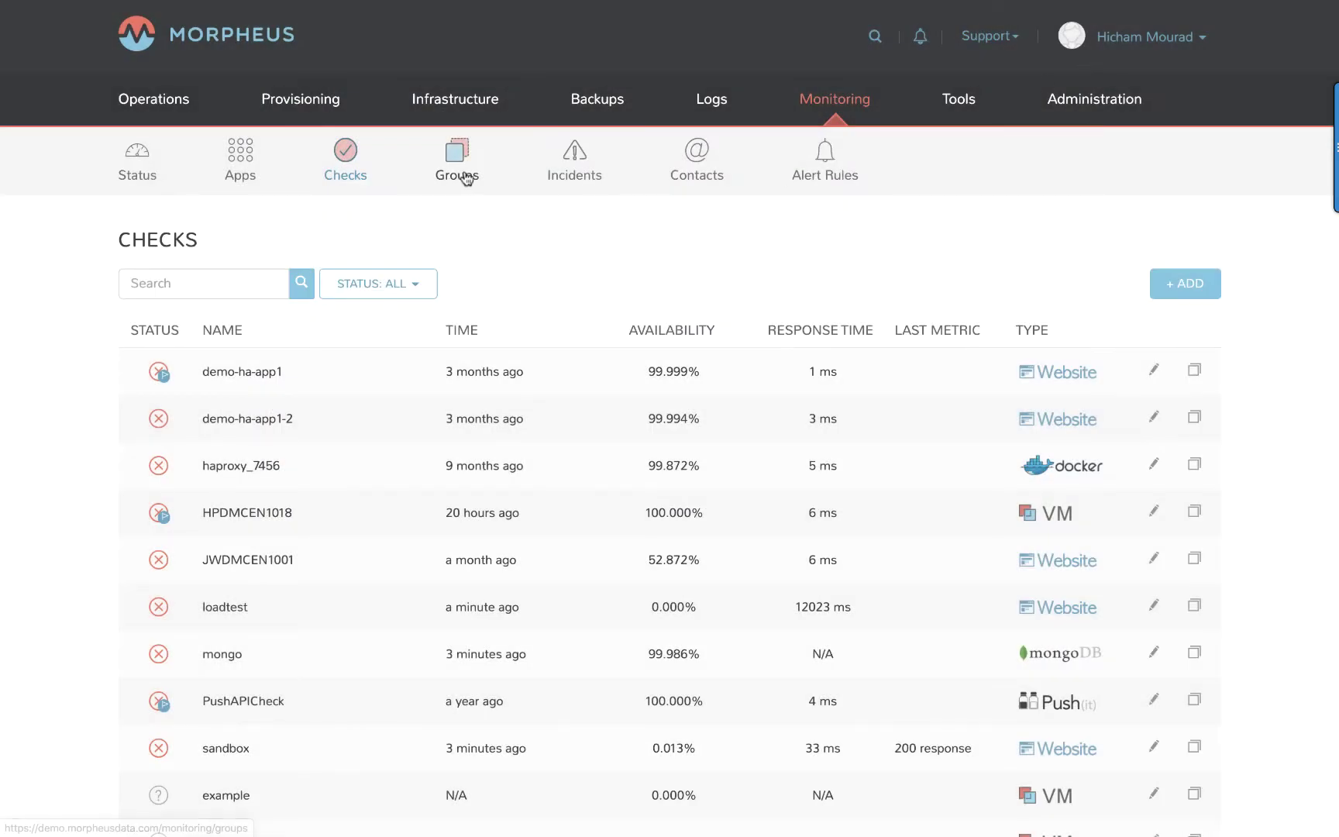
Review the monitoring groups and apps, and inspect the Spud Demo App's statistics, checks and edit form without saving.
{"action": "left_click", "coordinate": [463, 177]}
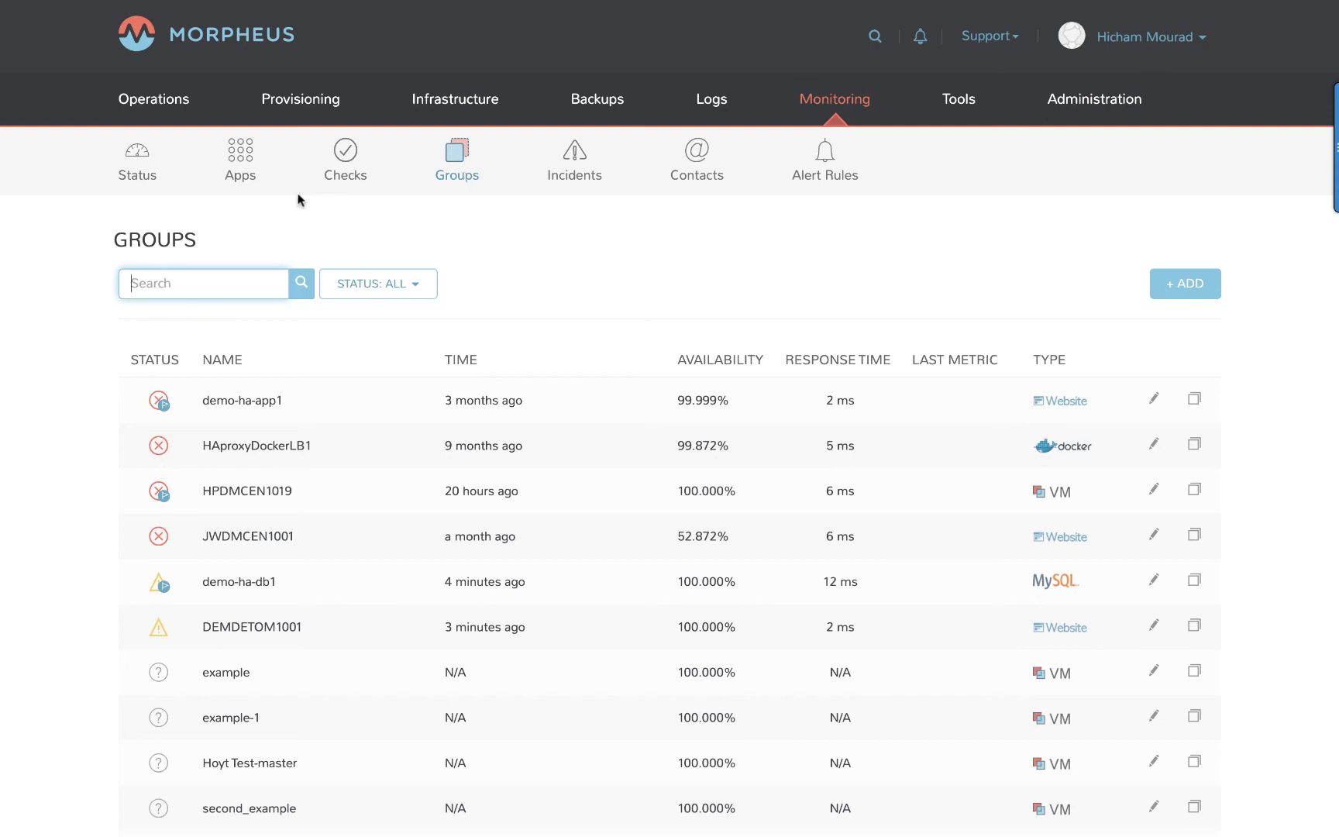
{"action": "left_click", "coordinate": [244, 161]}
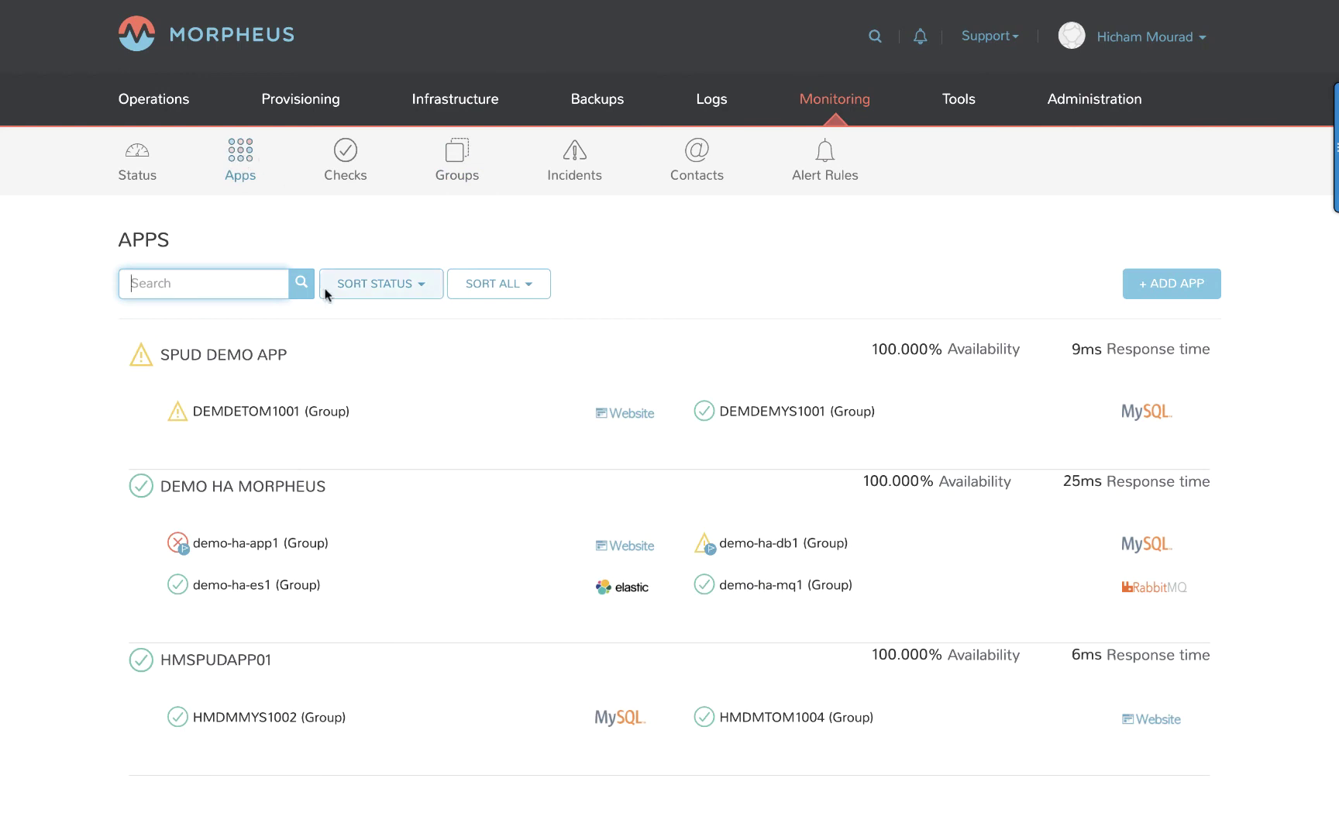
{"action": "left_click", "coordinate": [238, 357]}
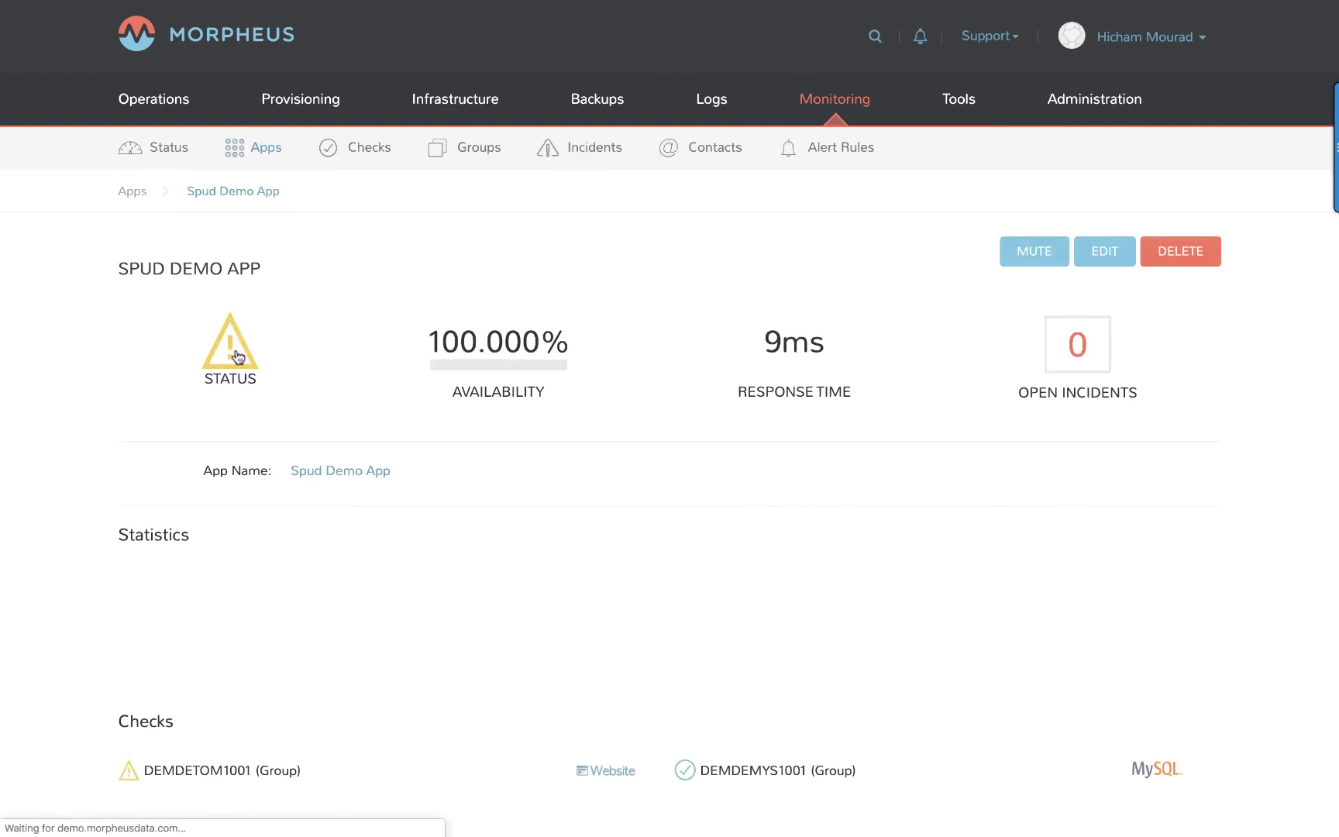
{"action": "left_click", "coordinate": [1103, 253]}
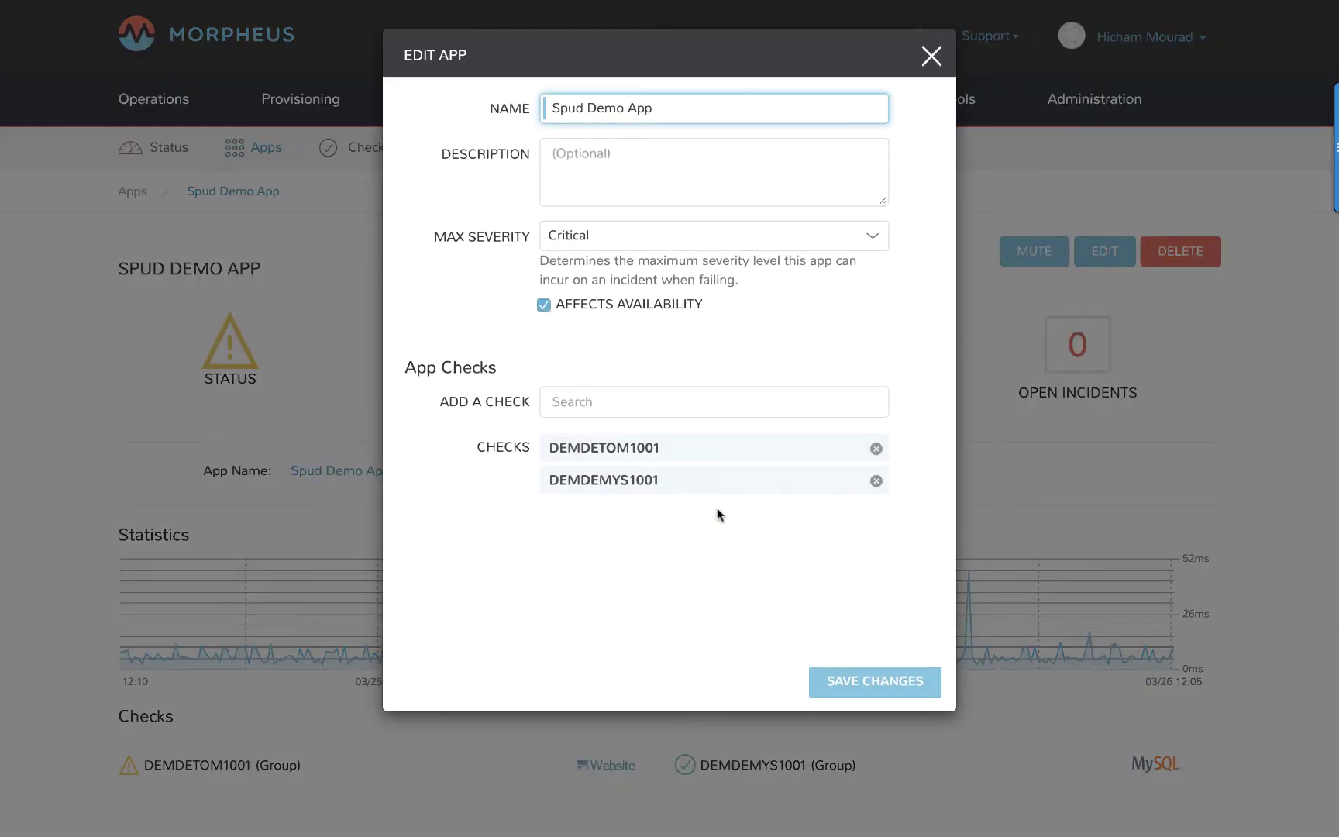
{"action": "left_click", "coordinate": [932, 55]}
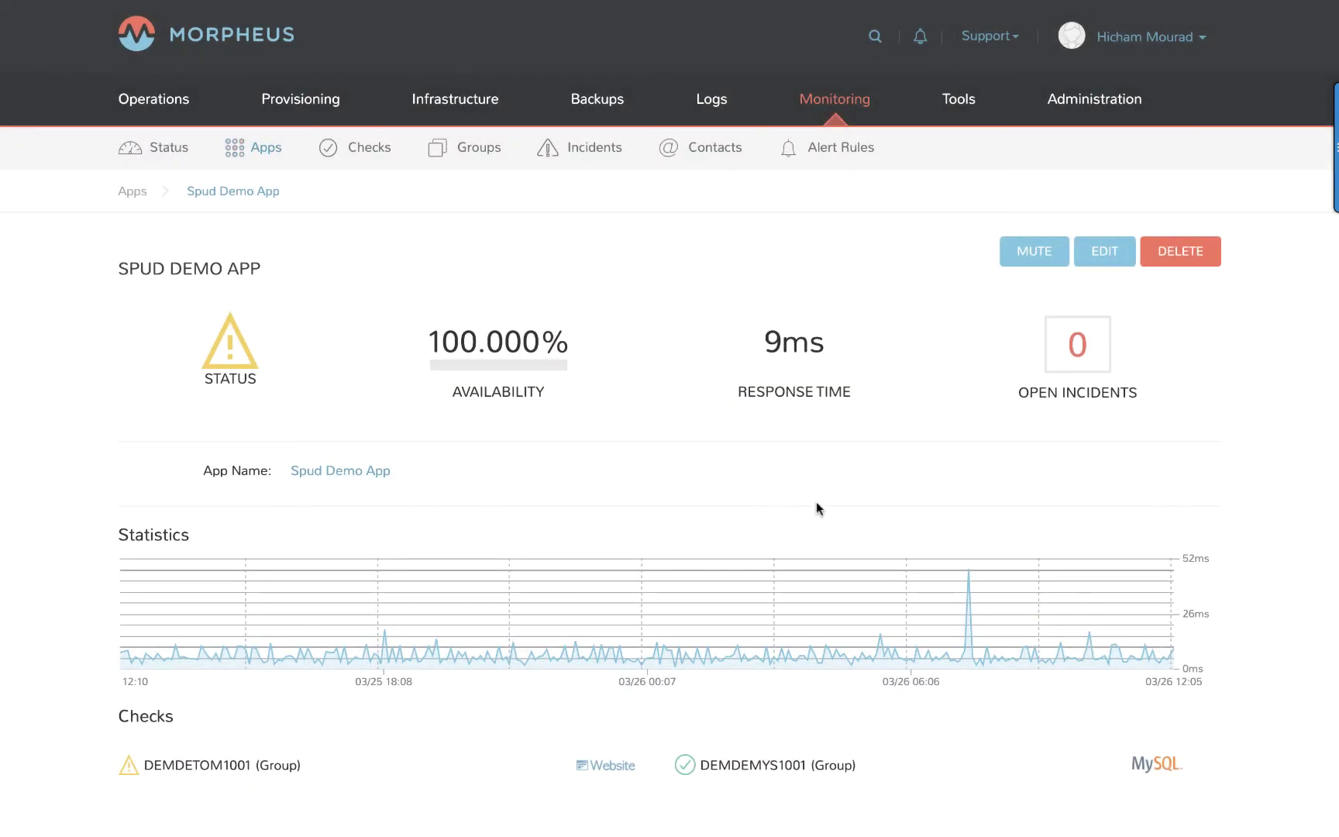
{"action": "scroll", "coordinate": [816, 501], "scroll_direction": "down", "scroll_amount": 3}
{"action": "scroll", "coordinate": [816, 501], "scroll_direction": "up", "scroll_amount": 3}
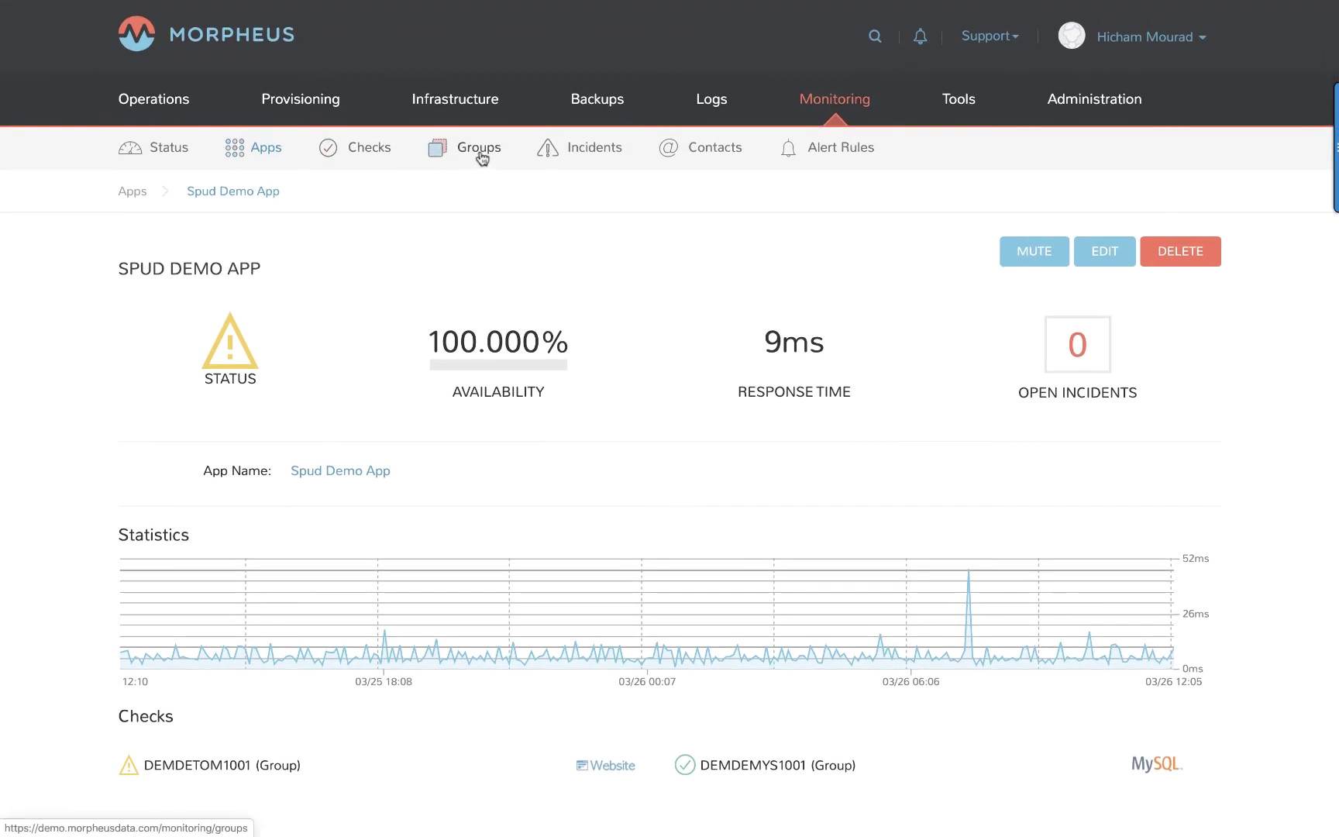
Look through the monitoring incidents, the Slack alert rule's trigger, filters and recipient notification methods, and the contacts list.
{"action": "left_click", "coordinate": [606, 151]}
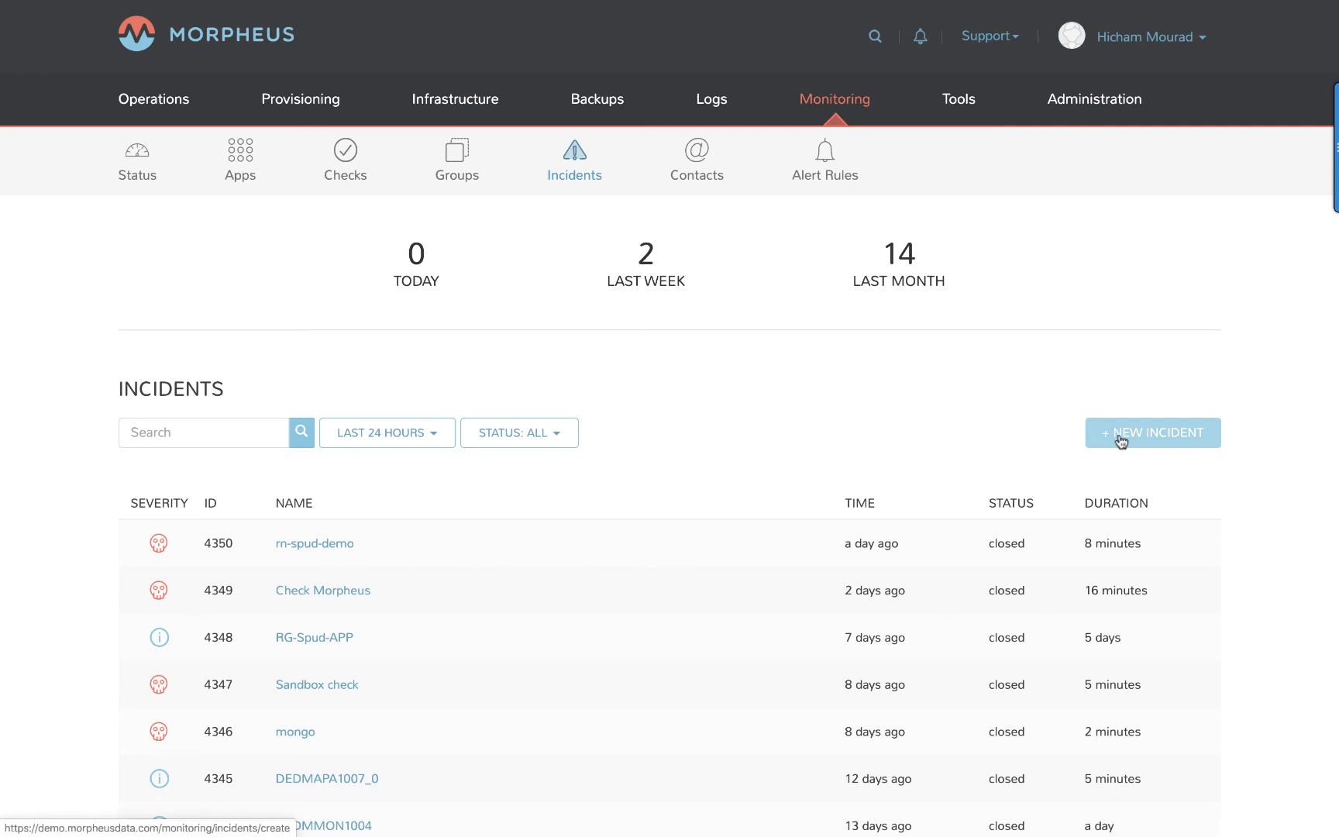
{"action": "left_click", "coordinate": [824, 177]}
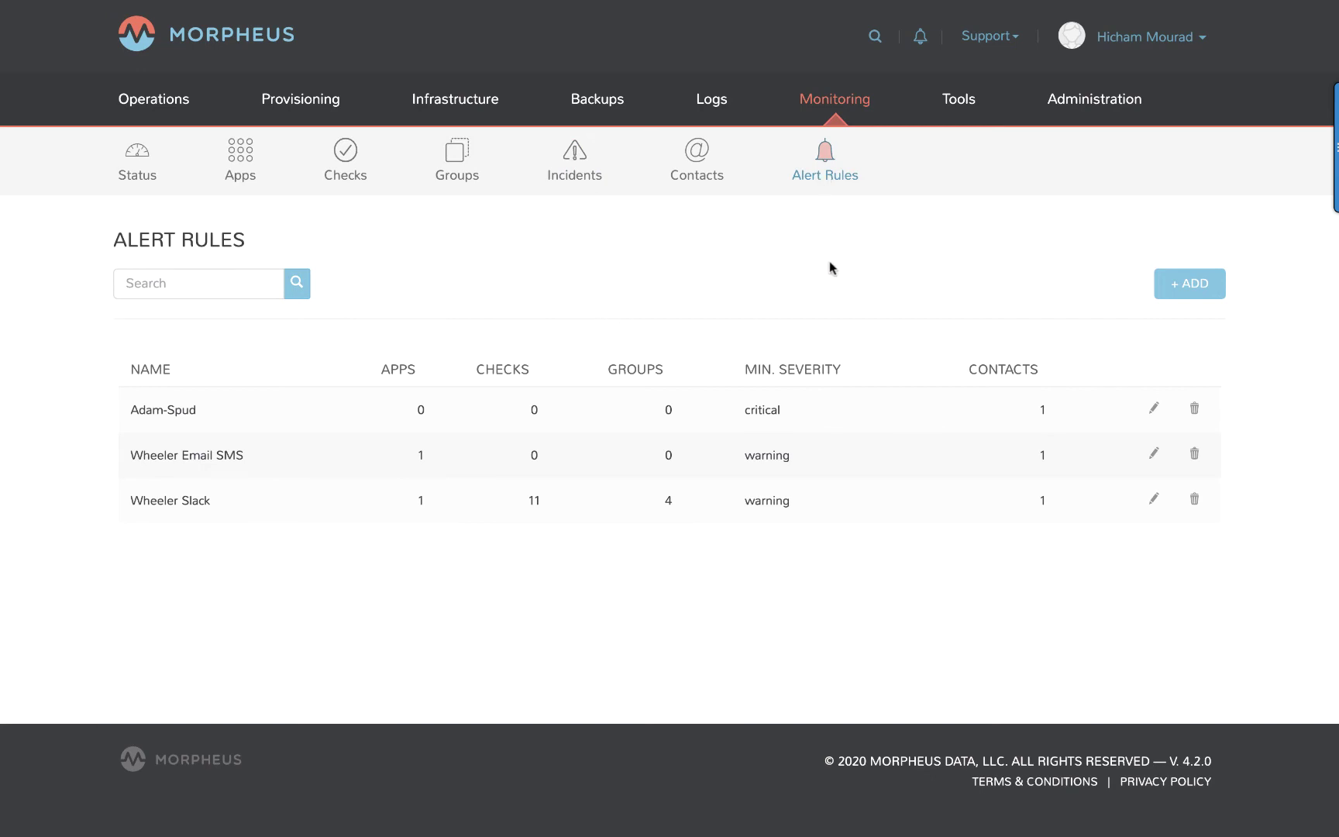
{"action": "left_click", "coordinate": [1154, 500]}
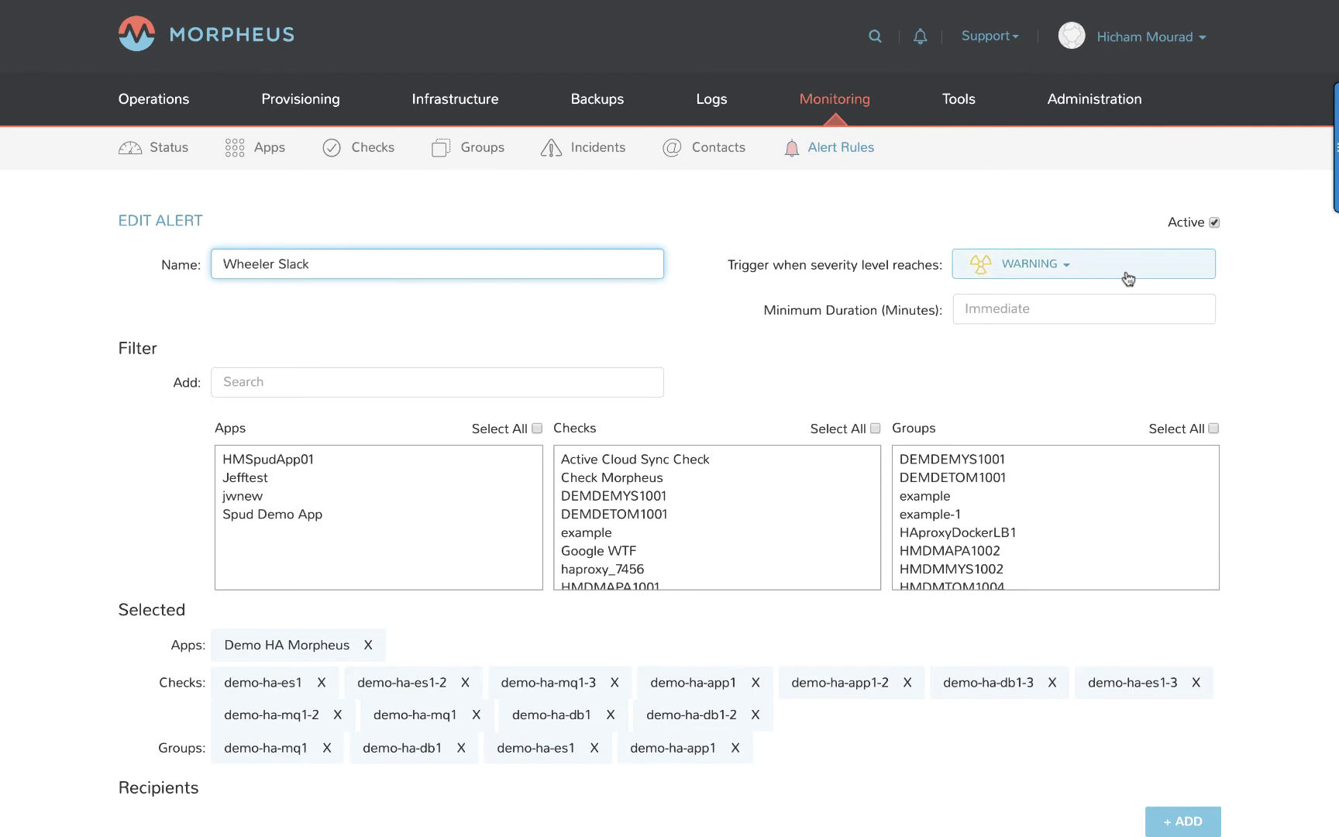
{"action": "scroll", "coordinate": [1079, 339], "scroll_direction": "down", "scroll_amount": 2}
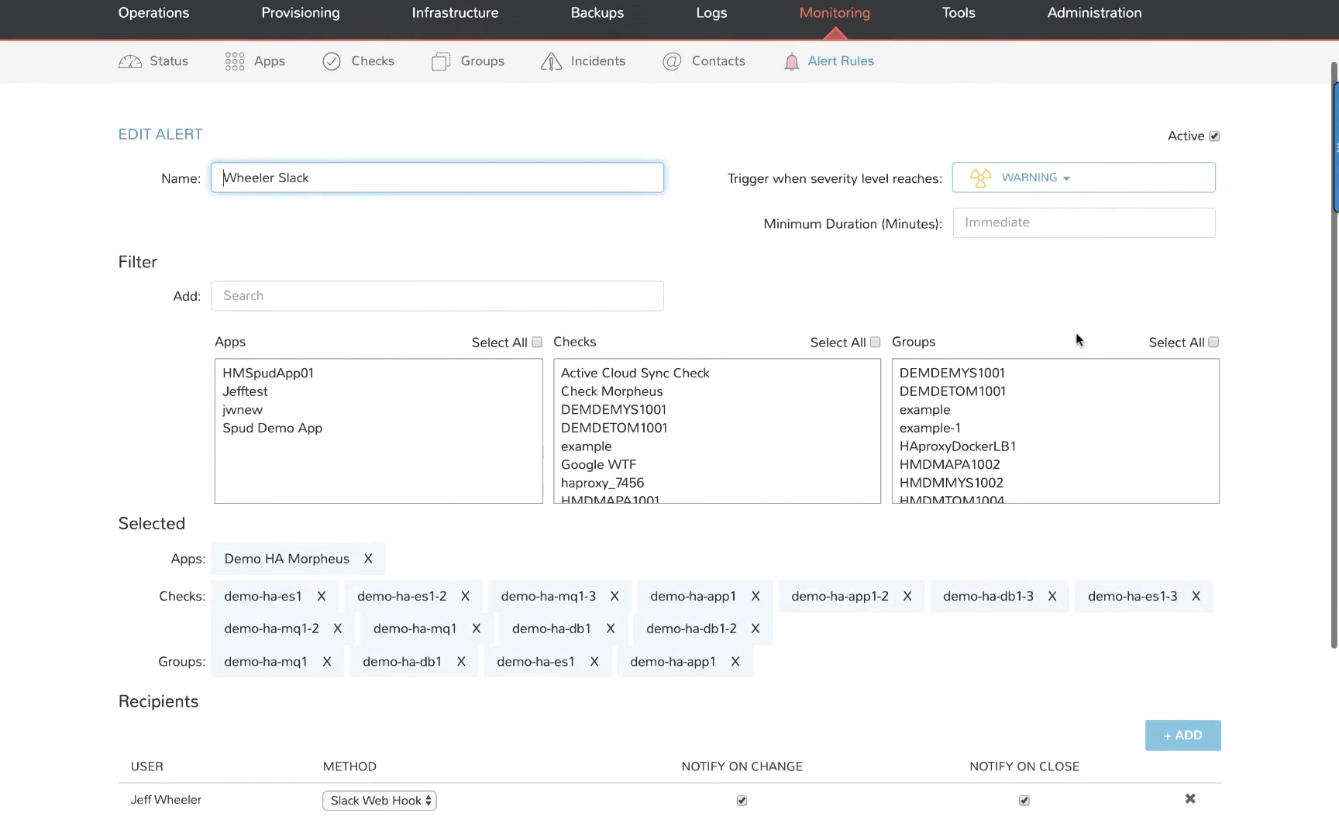
{"action": "scroll", "coordinate": [1079, 340], "scroll_direction": "down", "scroll_amount": 3}
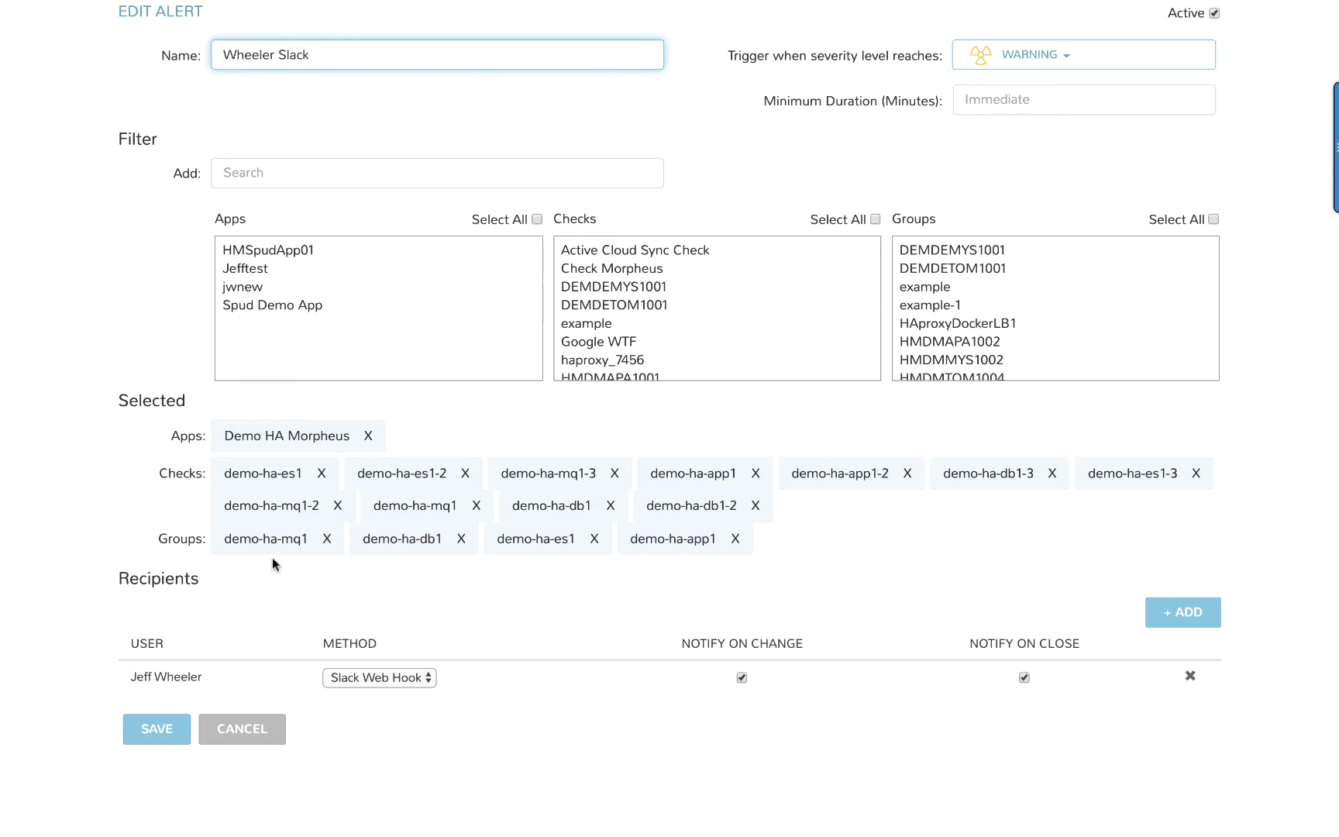
{"action": "left_click", "coordinate": [426, 679]}
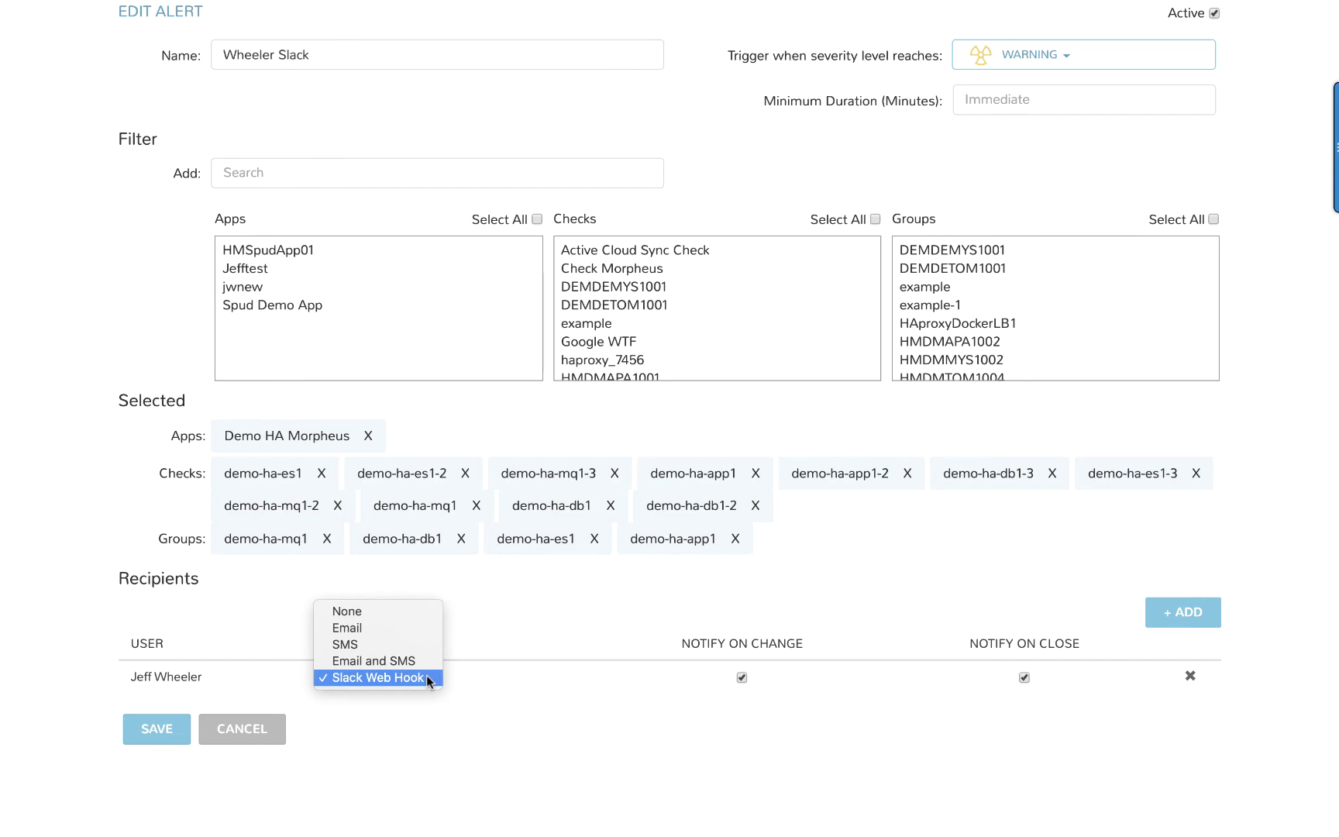
{"action": "scroll", "coordinate": [597, 618], "scroll_direction": "up", "scroll_amount": 5}
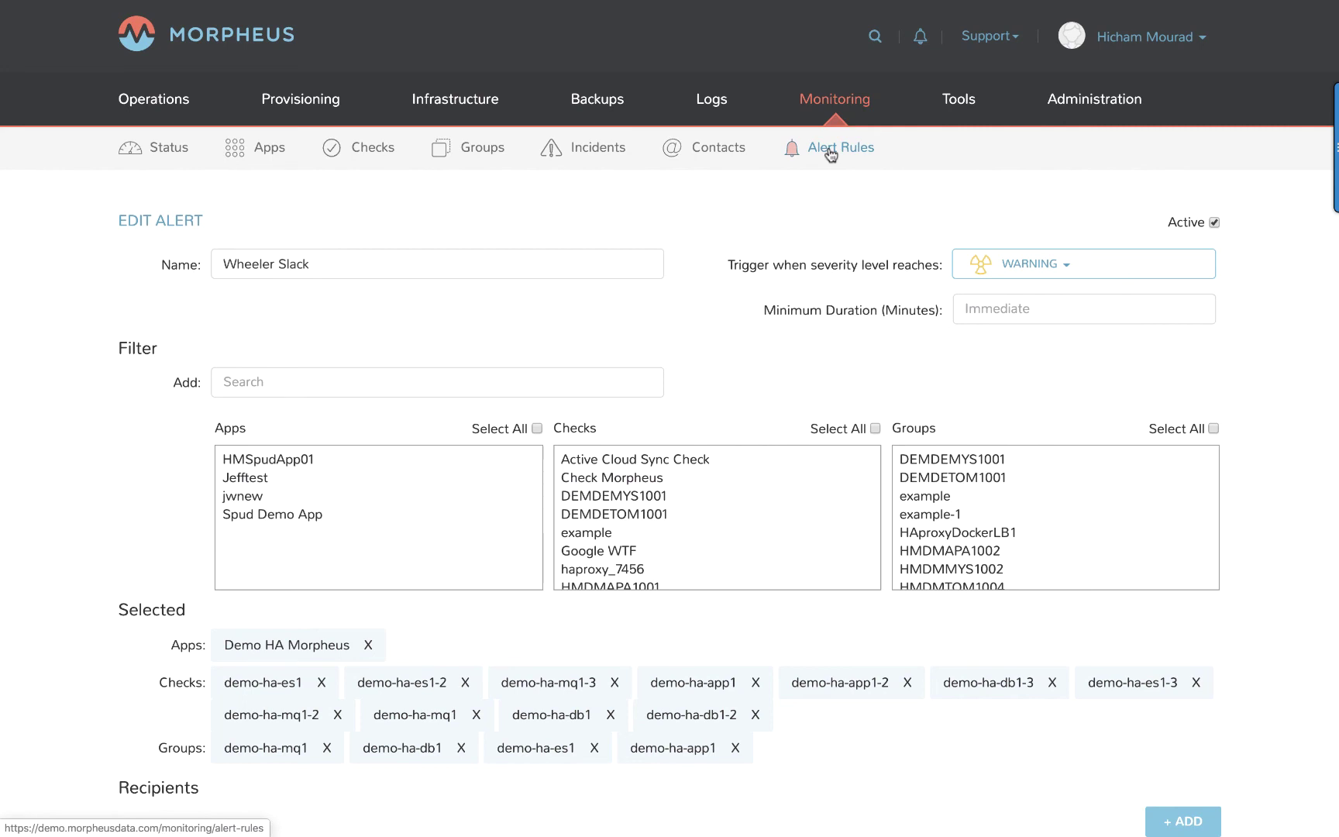
{"action": "left_click", "coordinate": [724, 149]}
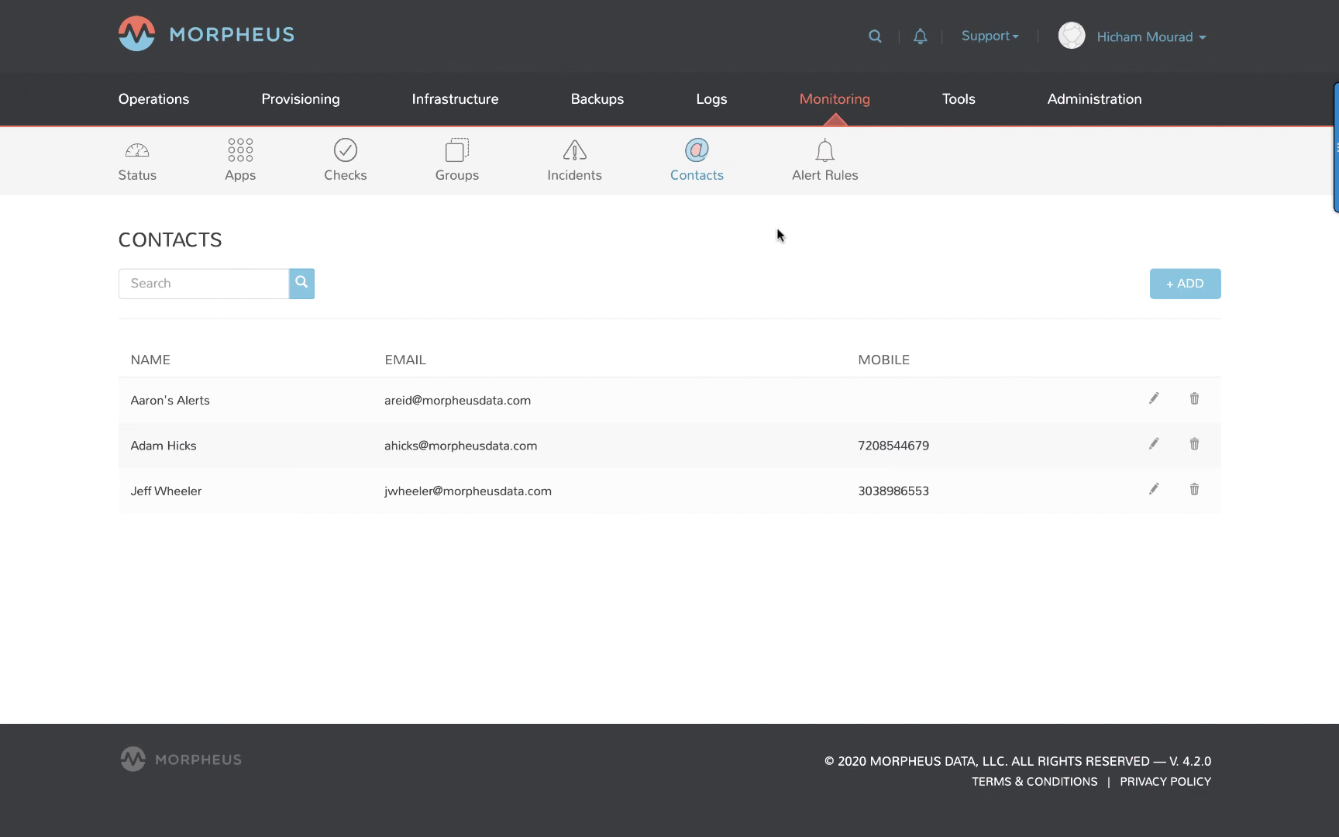
Open the administration integrations and browse the types offered for a new integration, including the ITSM, network services and trust options.
{"action": "mouse_move", "coordinate": [1092, 101]}
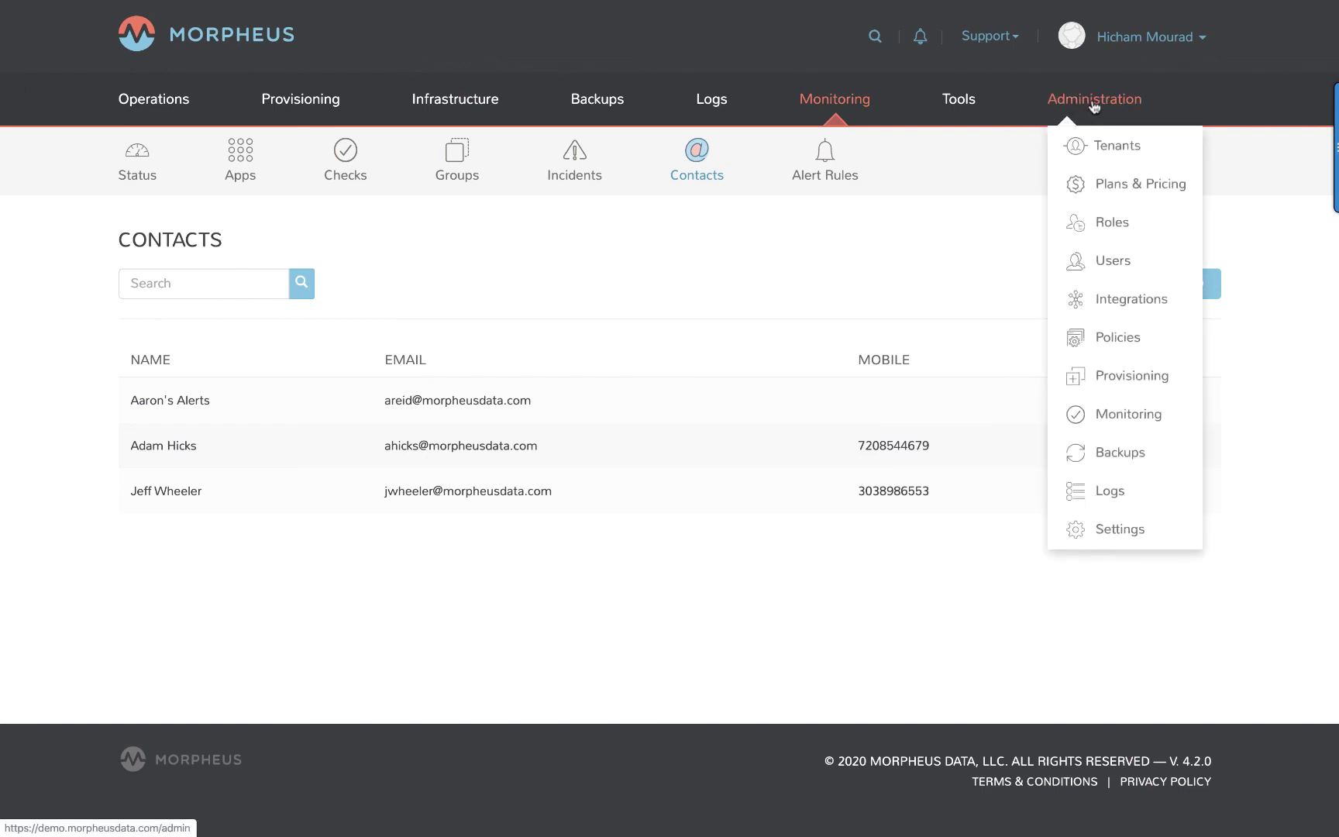
{"action": "left_click", "coordinate": [1145, 302]}
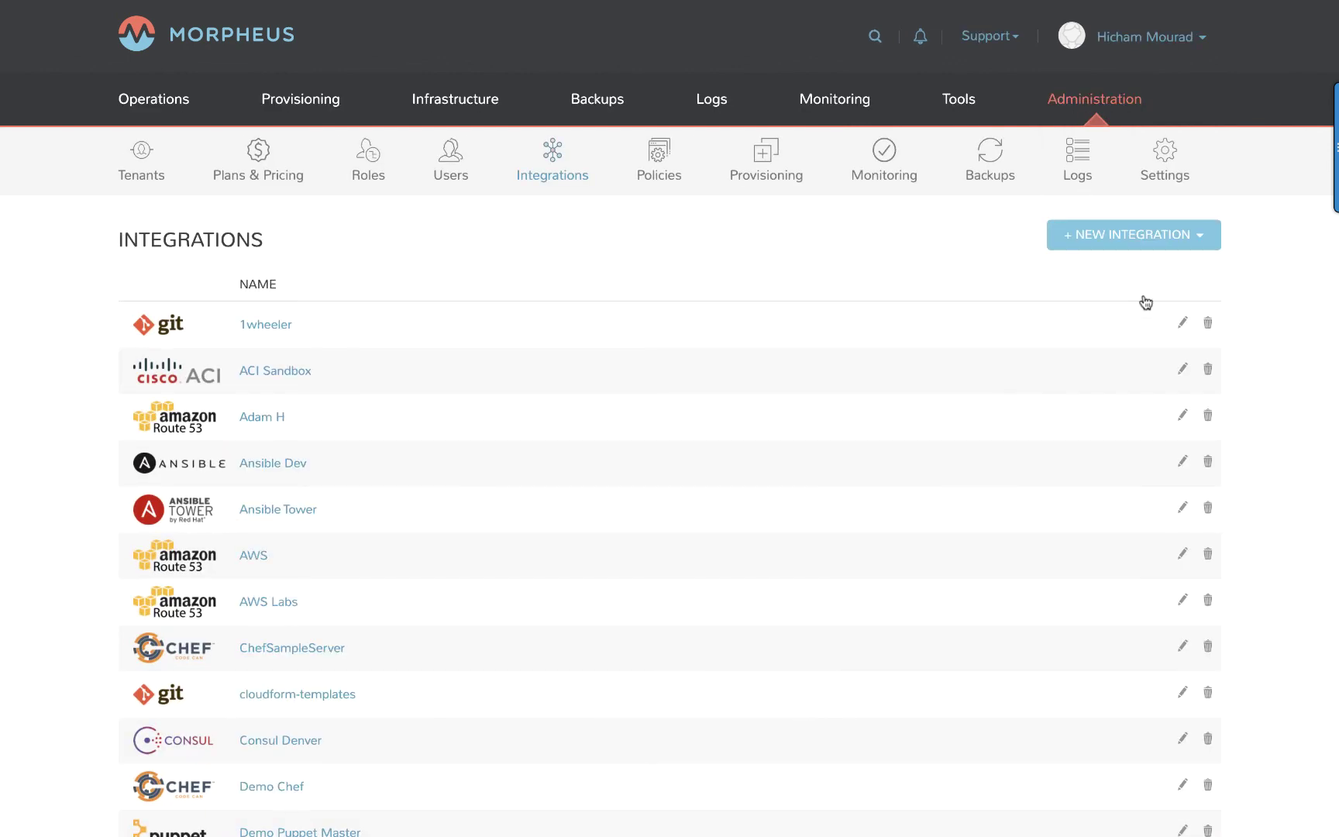
{"action": "left_click", "coordinate": [1145, 234]}
{"action": "scroll", "coordinate": [1151, 478], "scroll_direction": "down", "scroll_amount": 5}
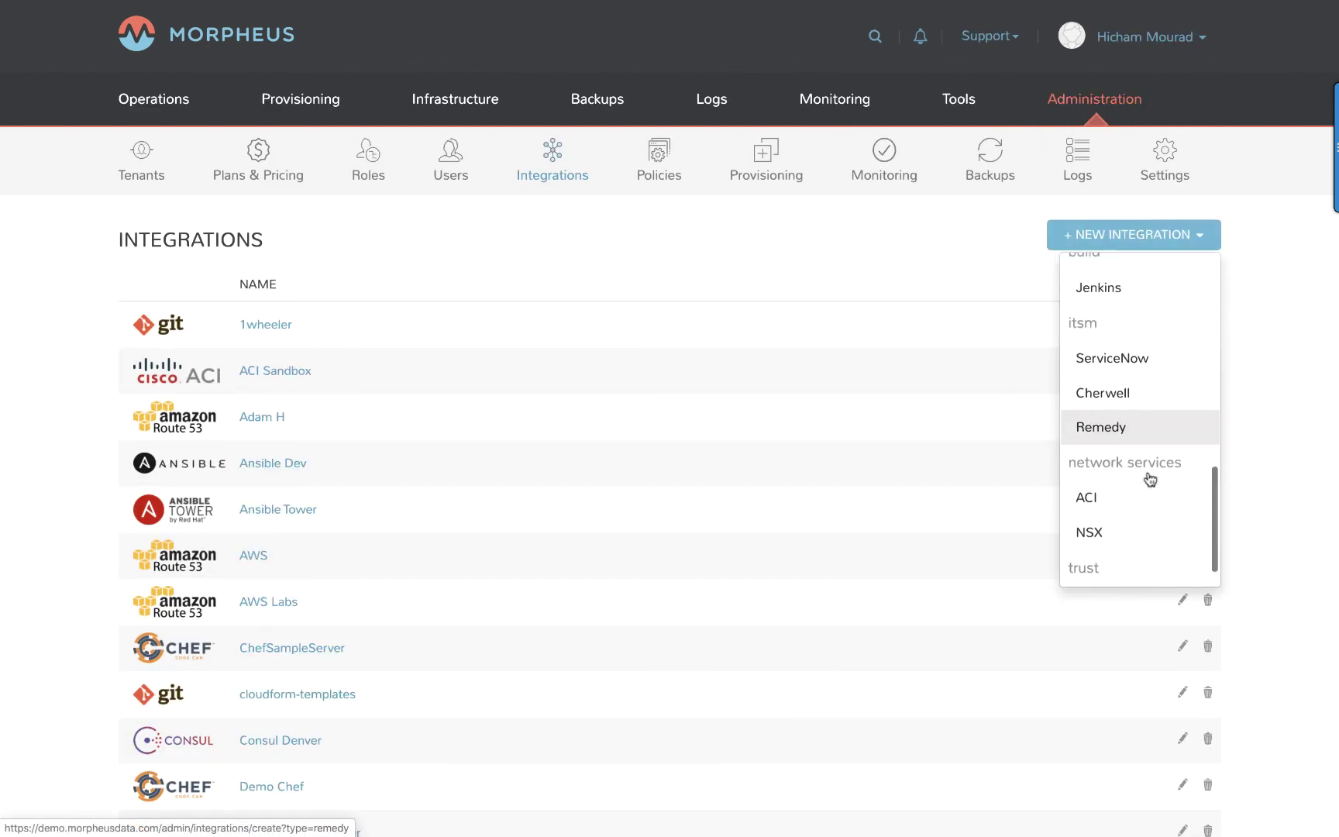
{"action": "scroll", "coordinate": [1151, 478], "scroll_direction": "down", "scroll_amount": 1}
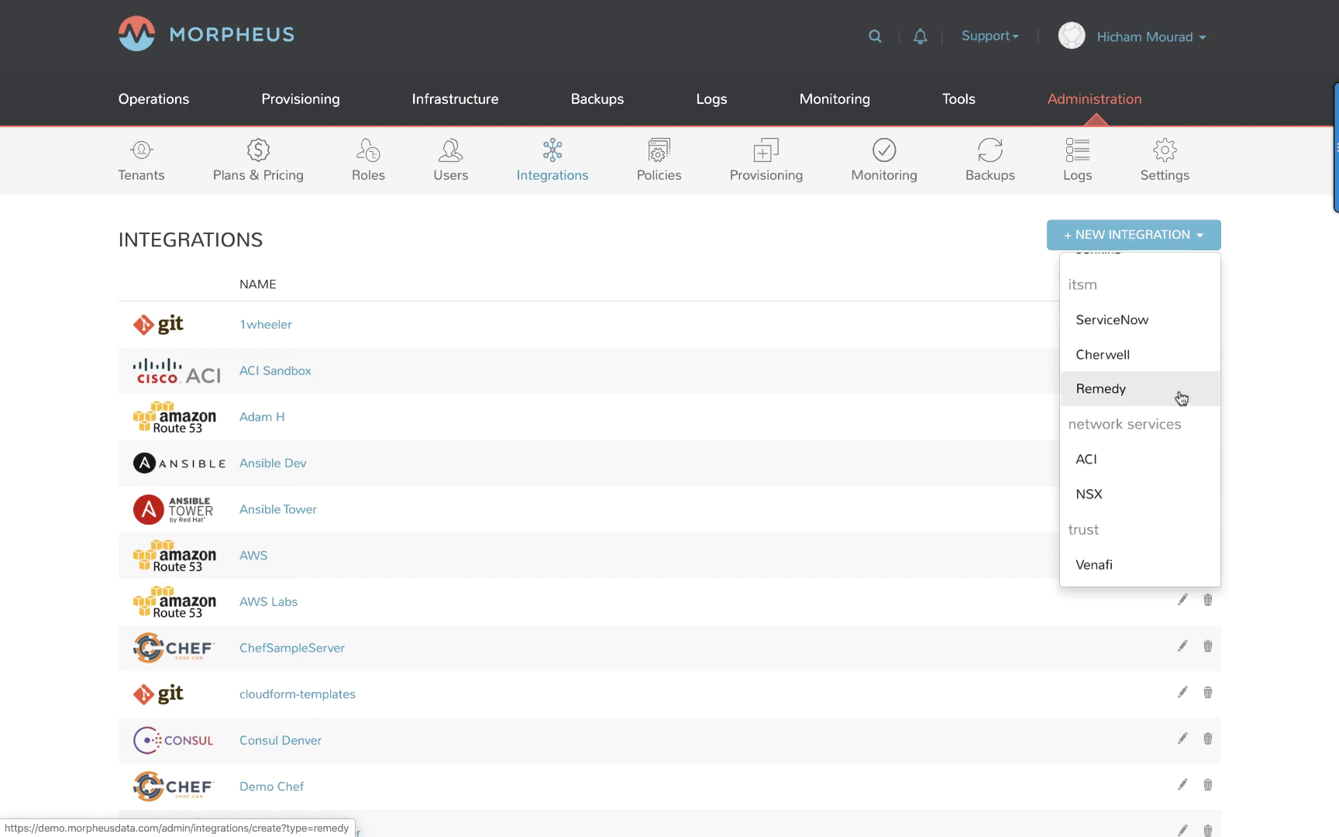
{"action": "left_click", "coordinate": [170, 107]}
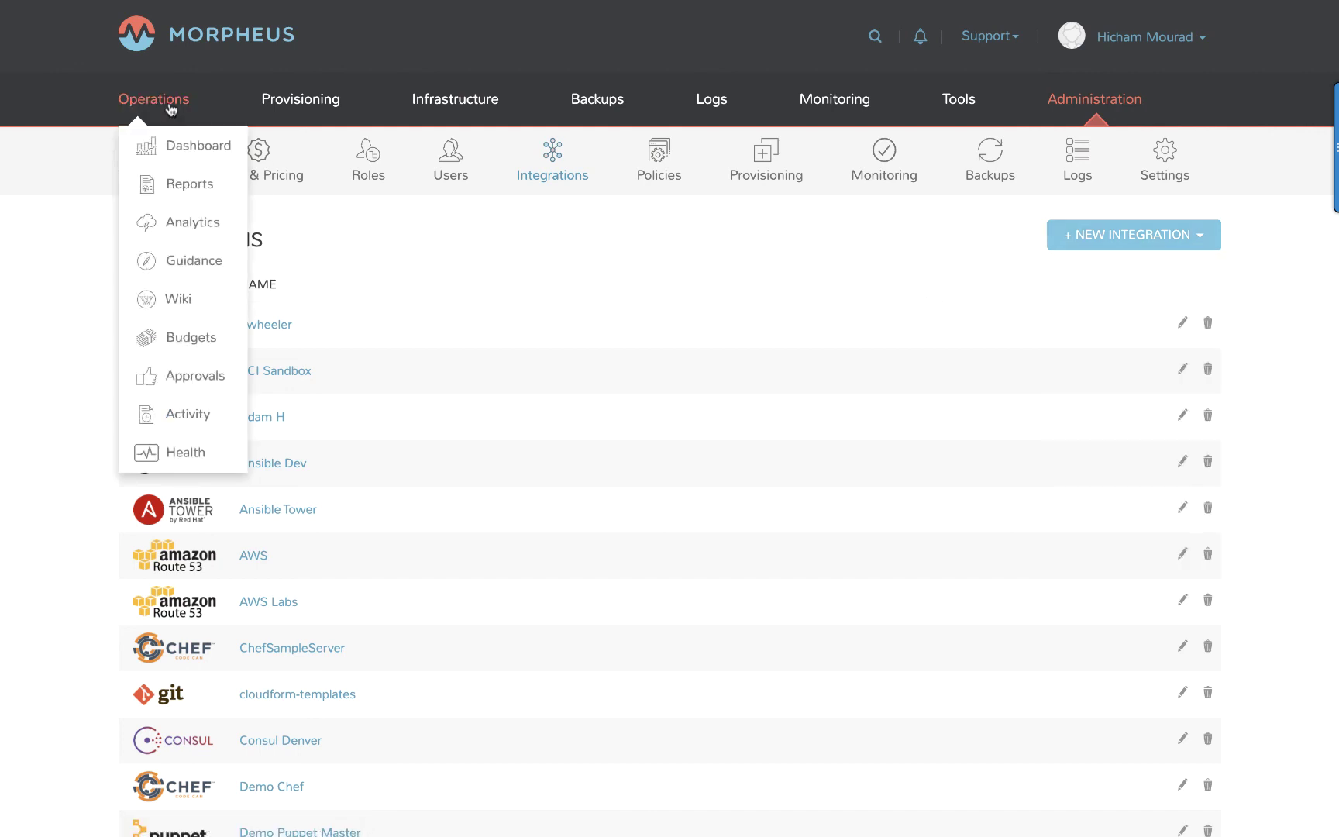